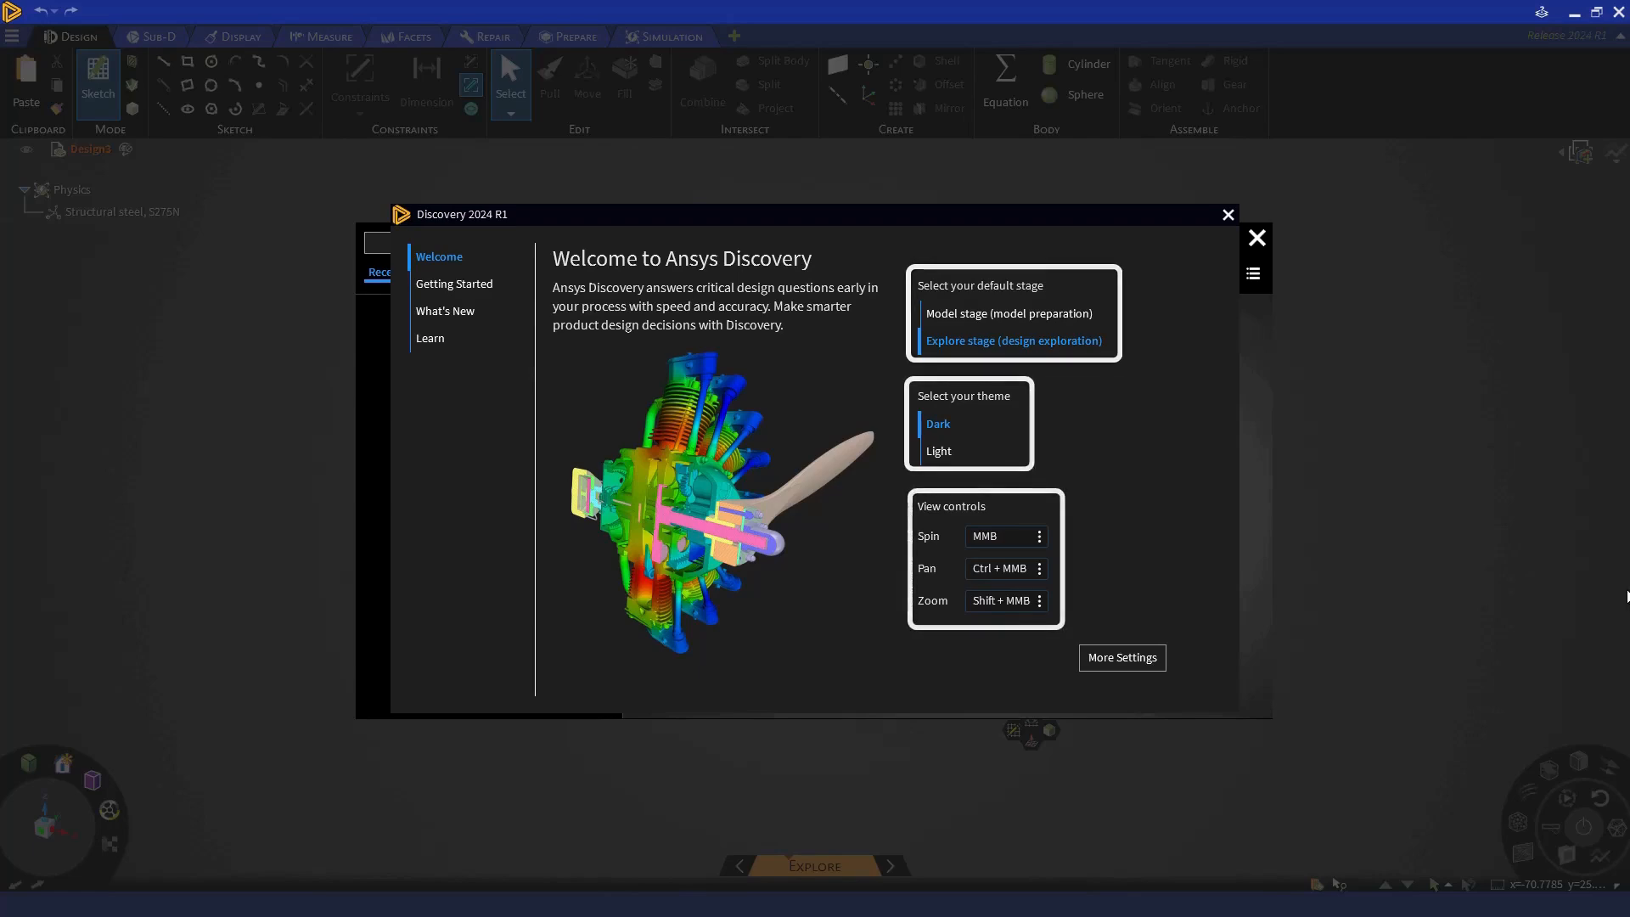
- Review the general settings and the Getting Started pages from Stages through Selection
click(1130, 660)
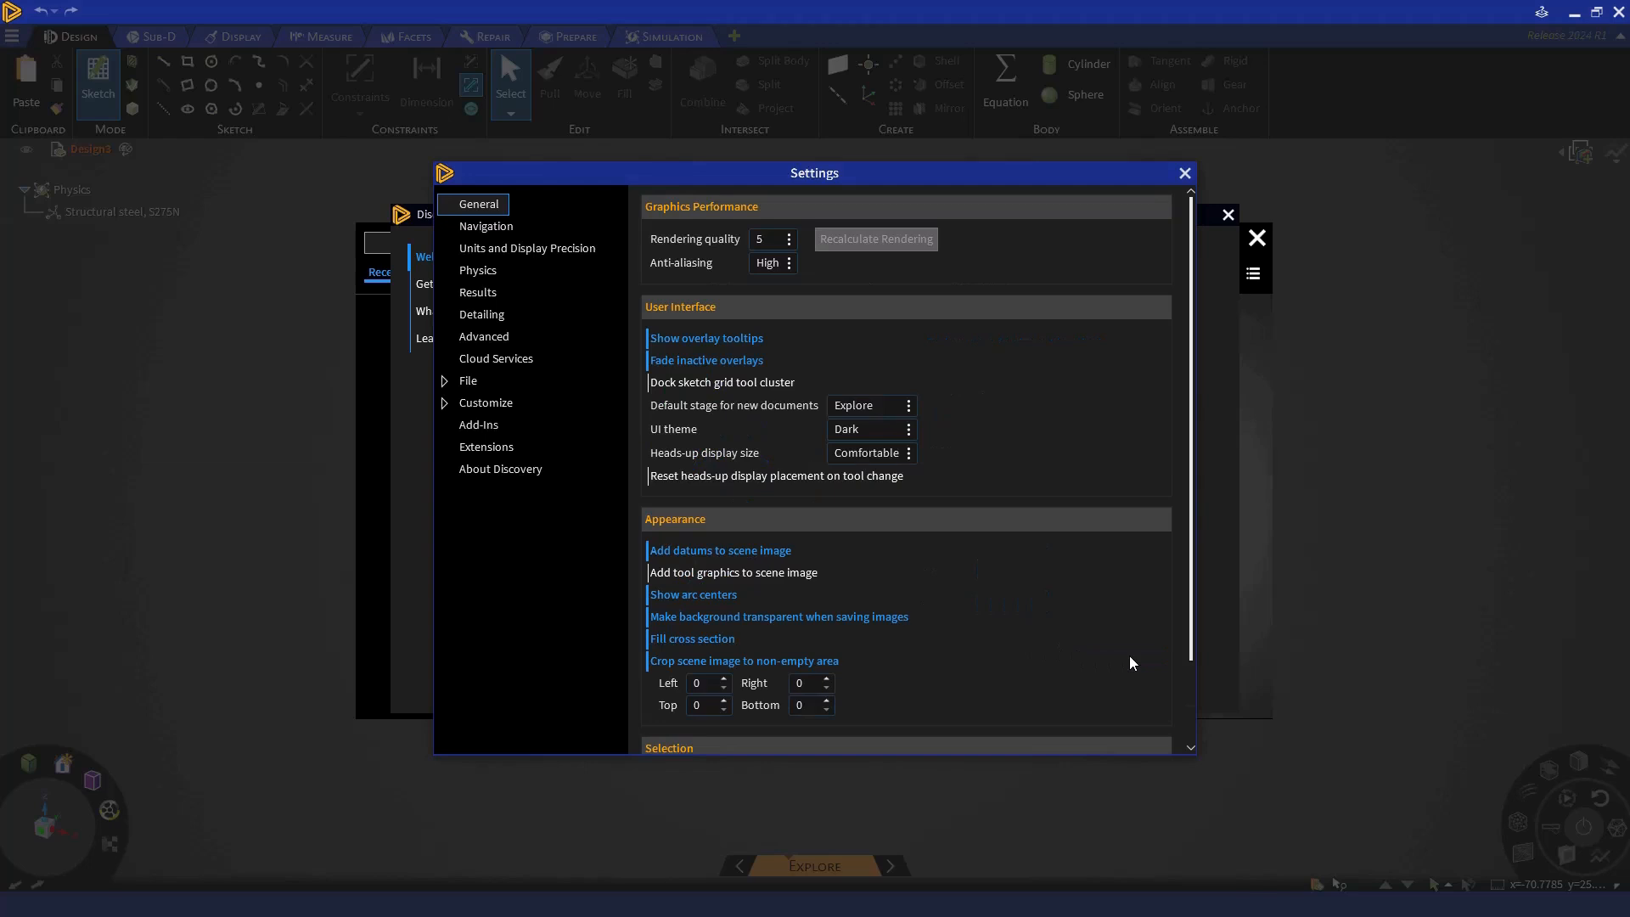
click(1185, 174)
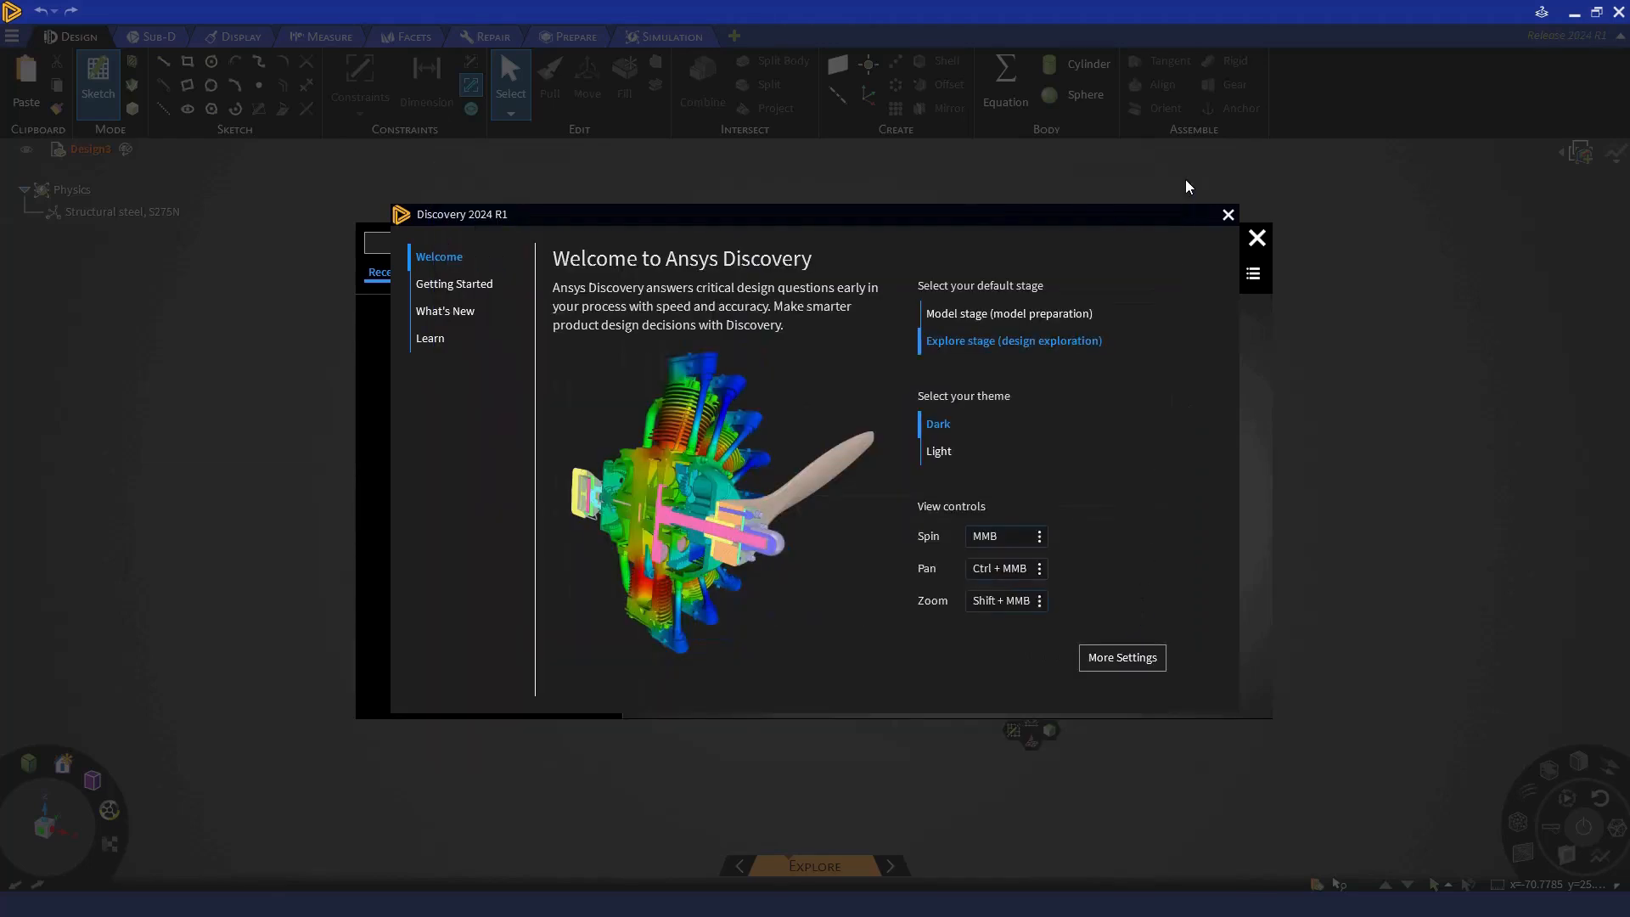
click(492, 283)
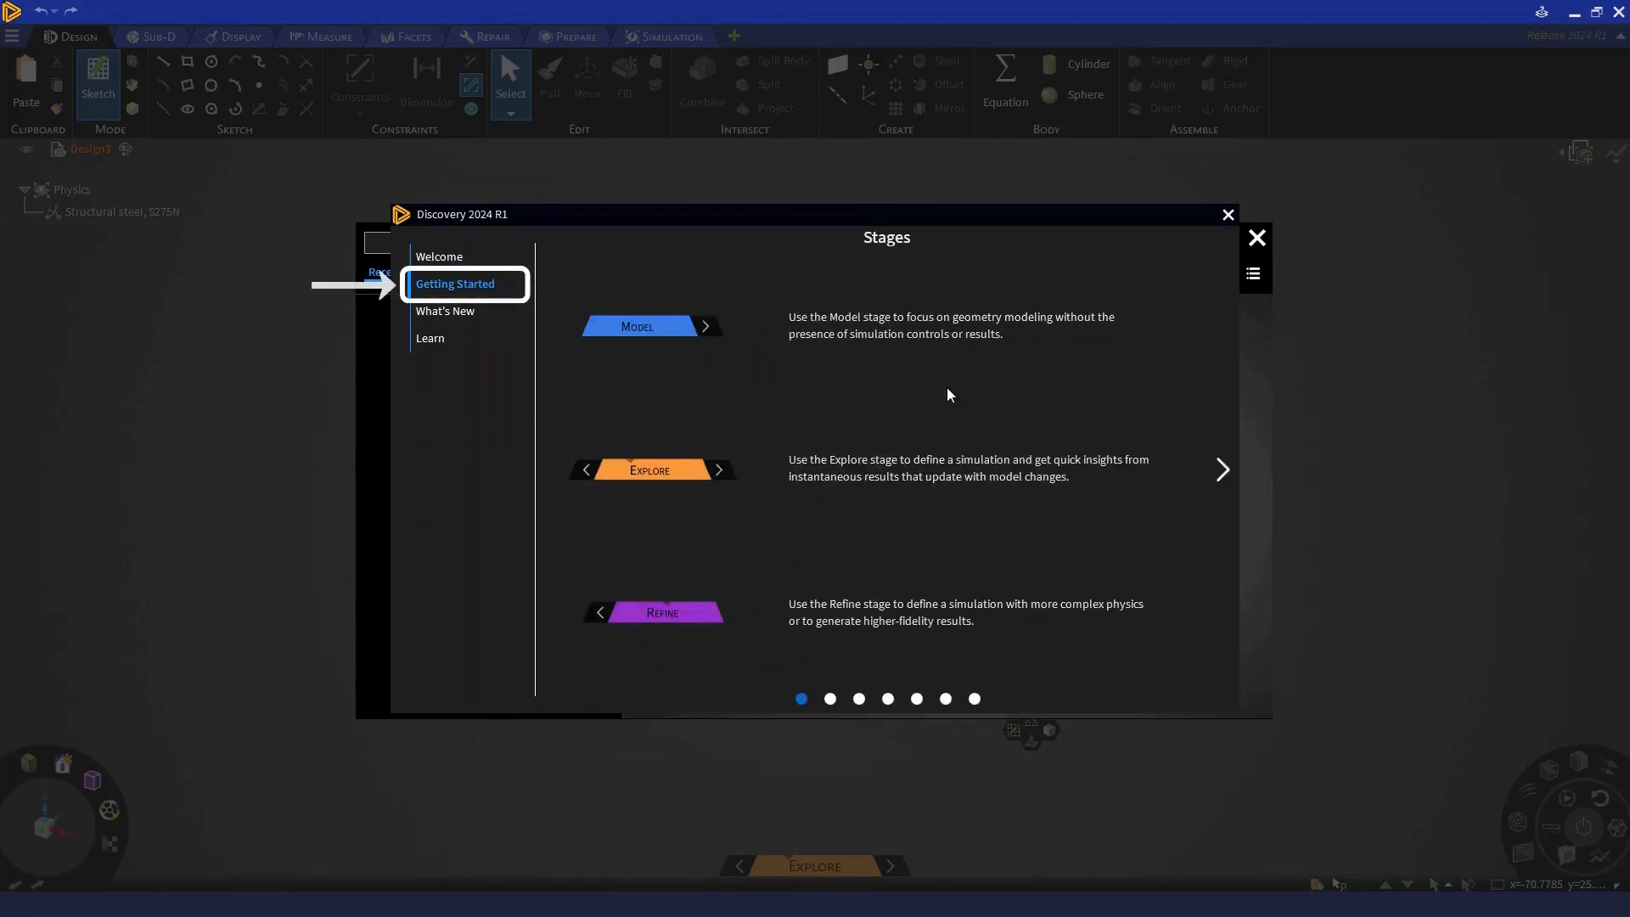
click(1221, 472)
click(1221, 472)
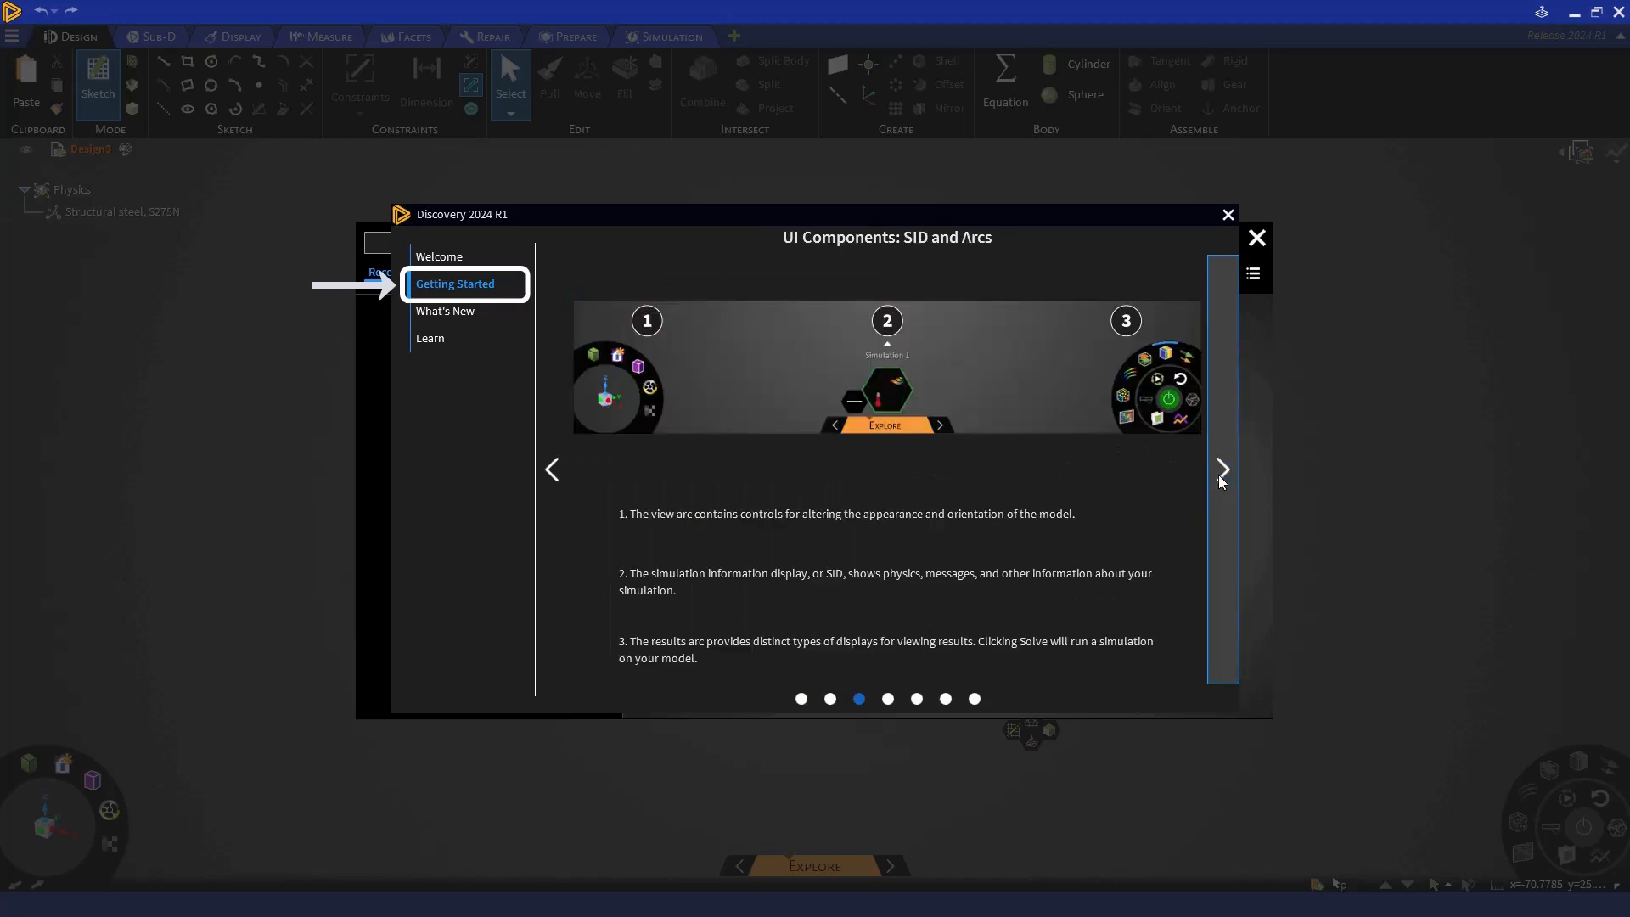
click(1221, 472)
click(1221, 472)
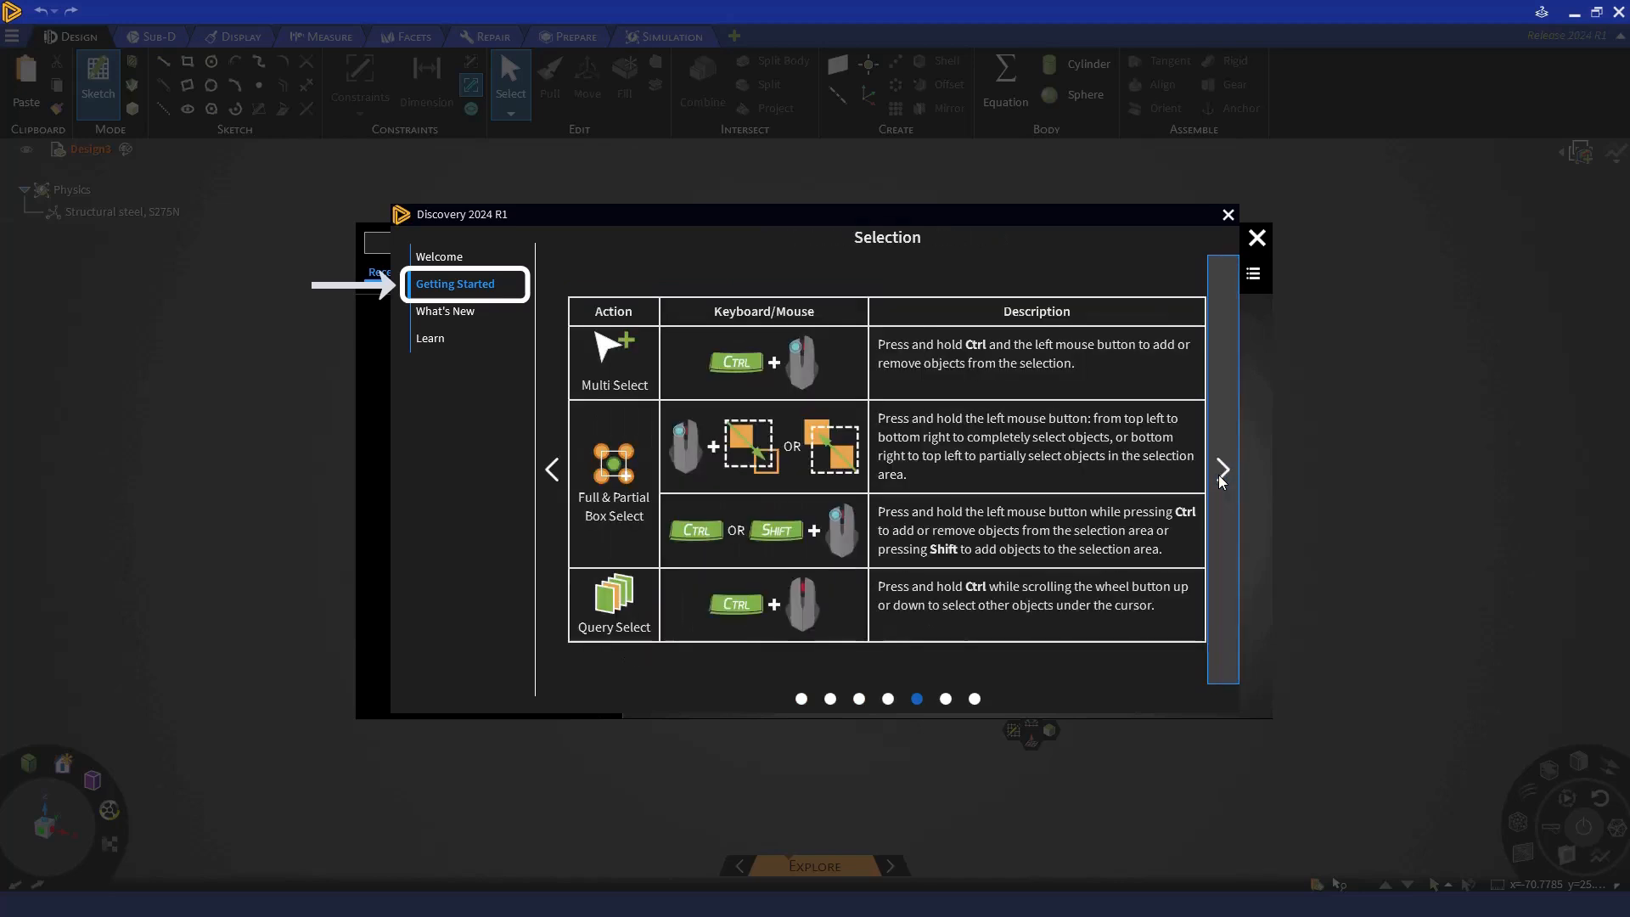
- View the 2024 R1 enhancements and the learning resources, and close the welcome window
click(512, 312)
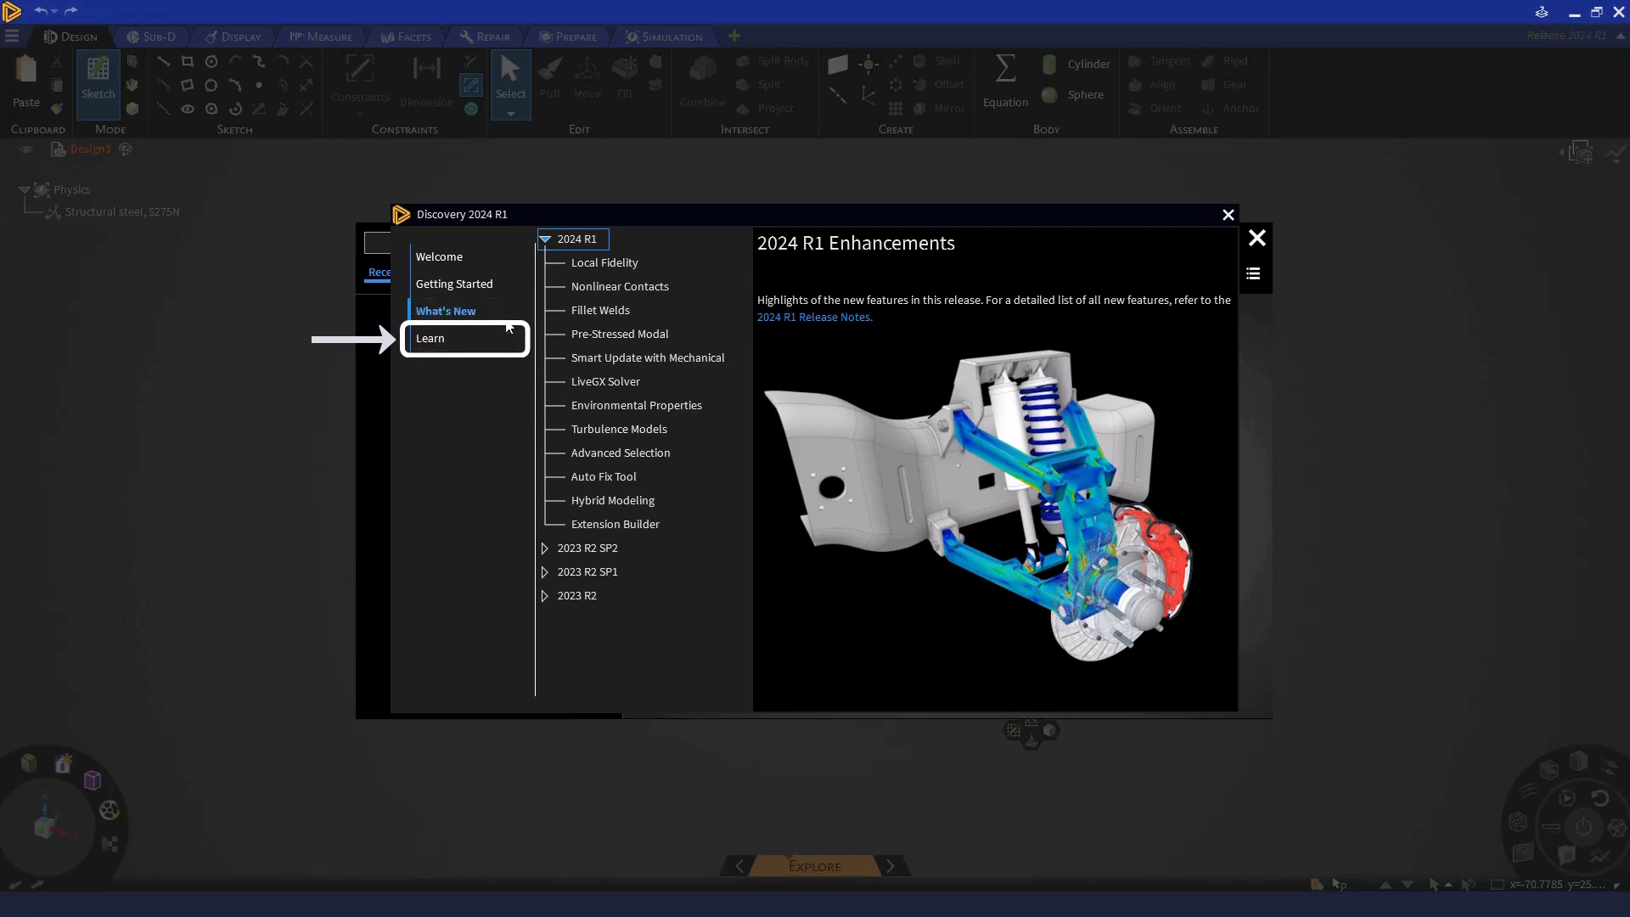
click(504, 339)
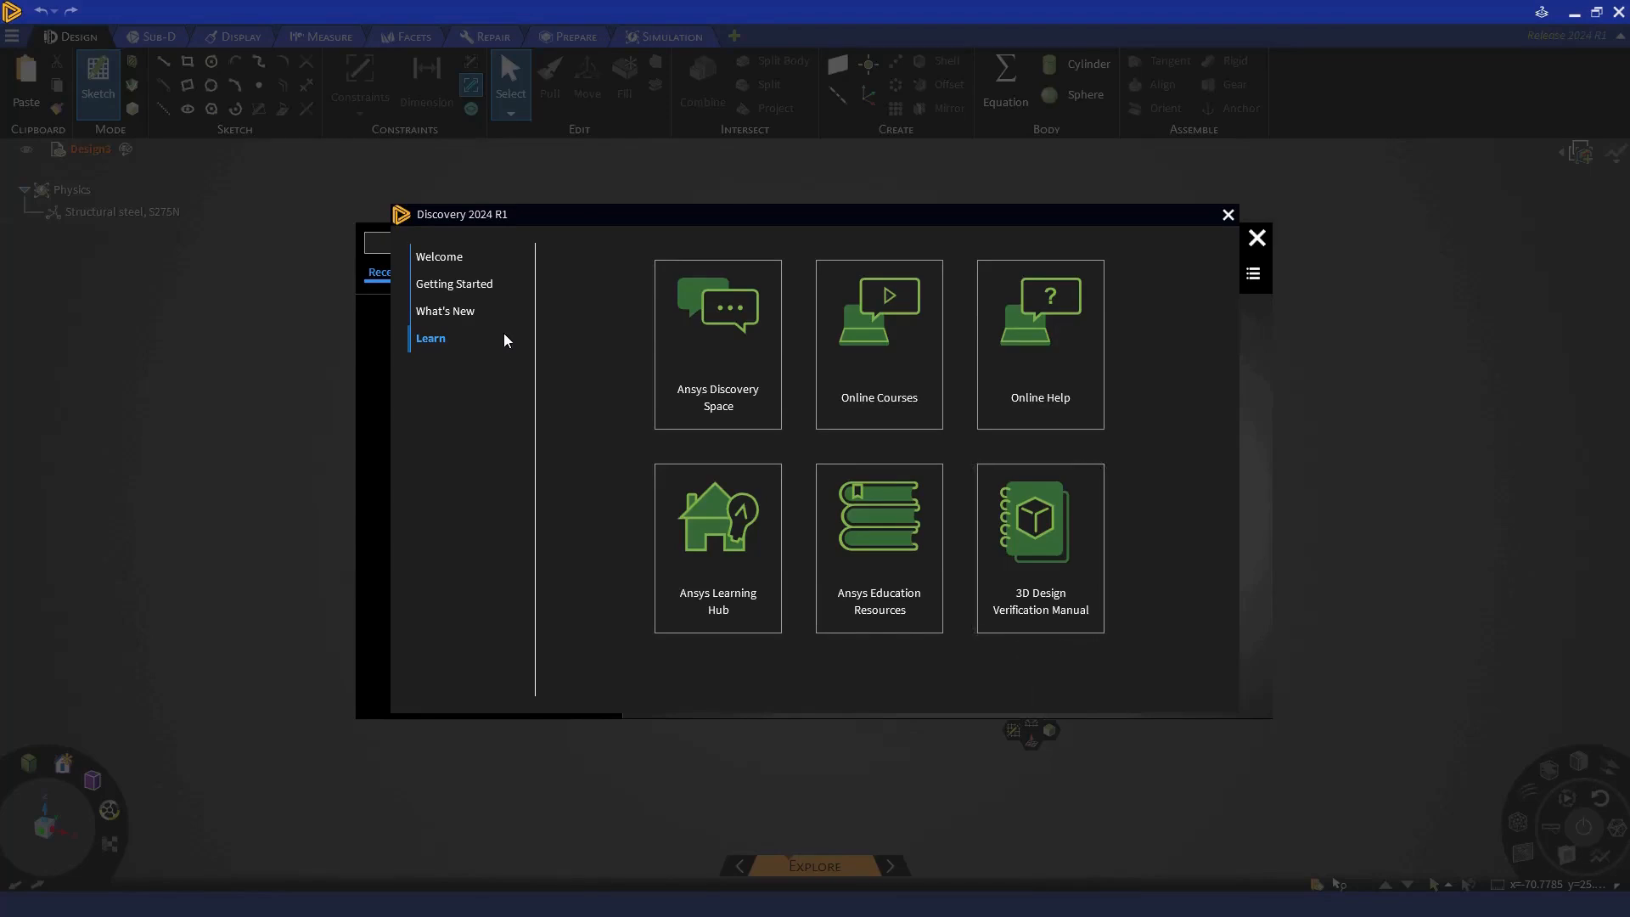
click(1228, 215)
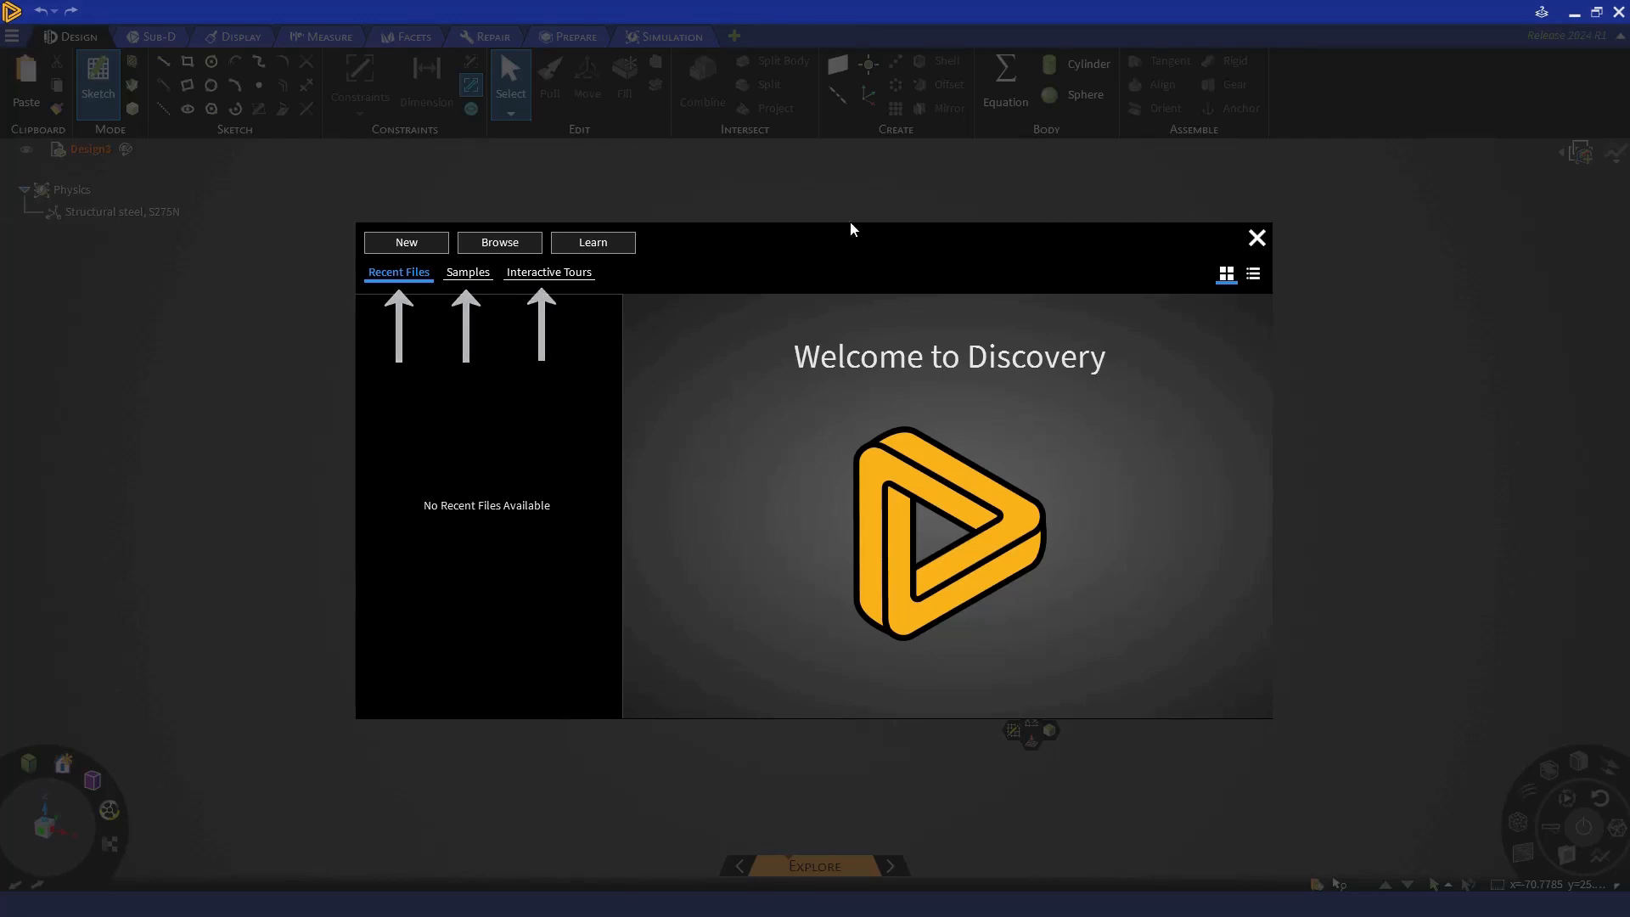
- Look through the available sample models and interactive tours
click(481, 272)
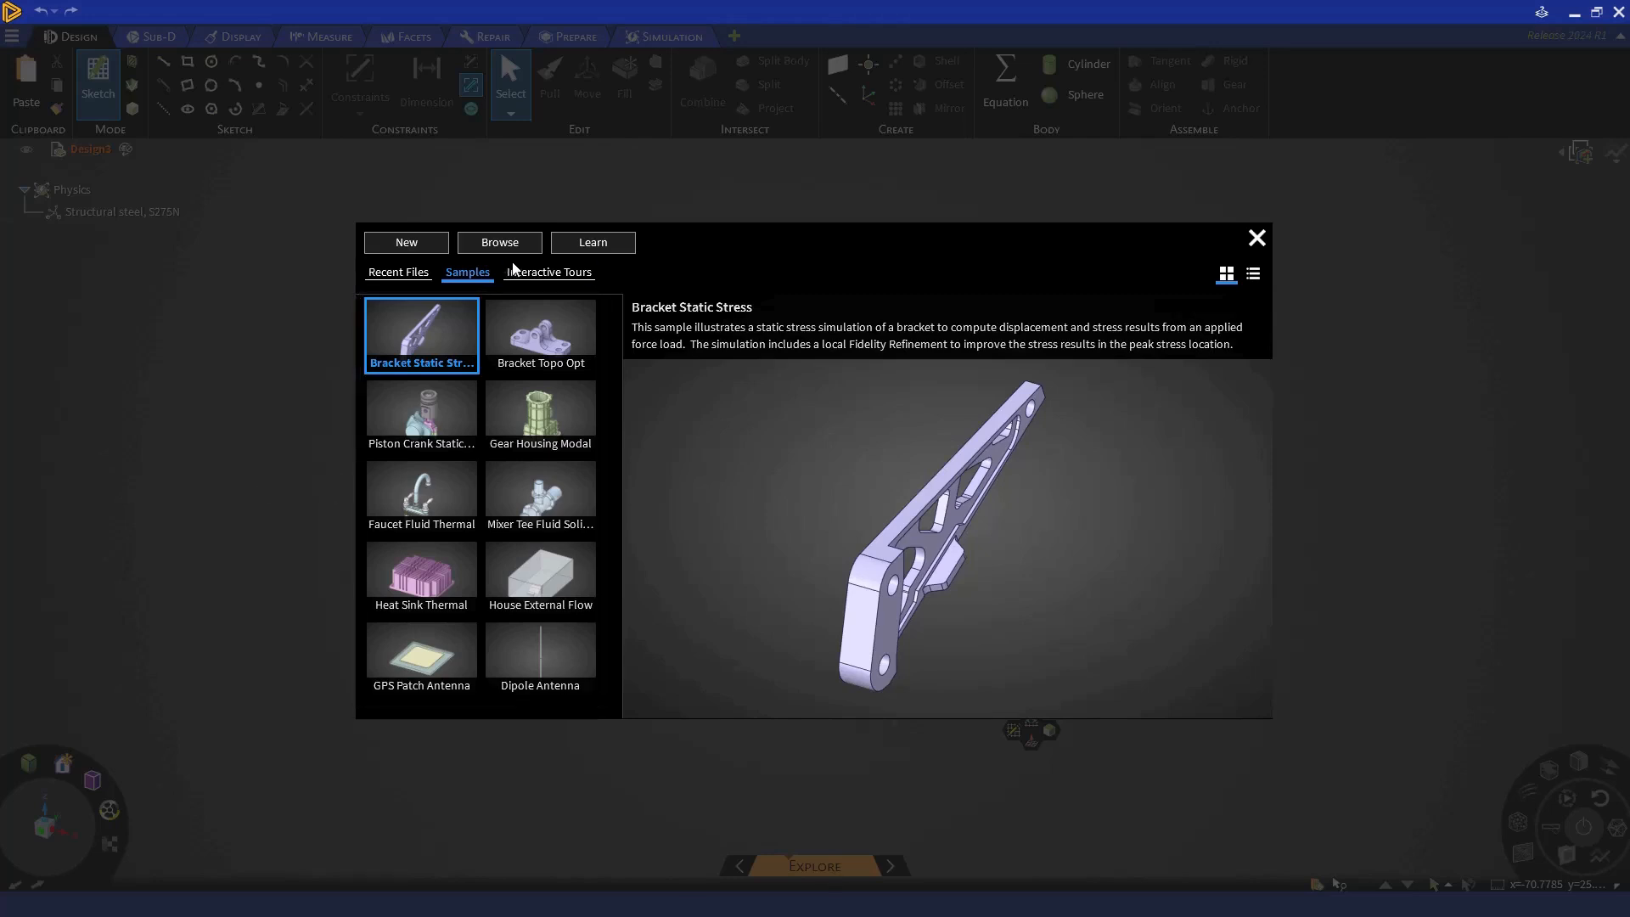
click(510, 270)
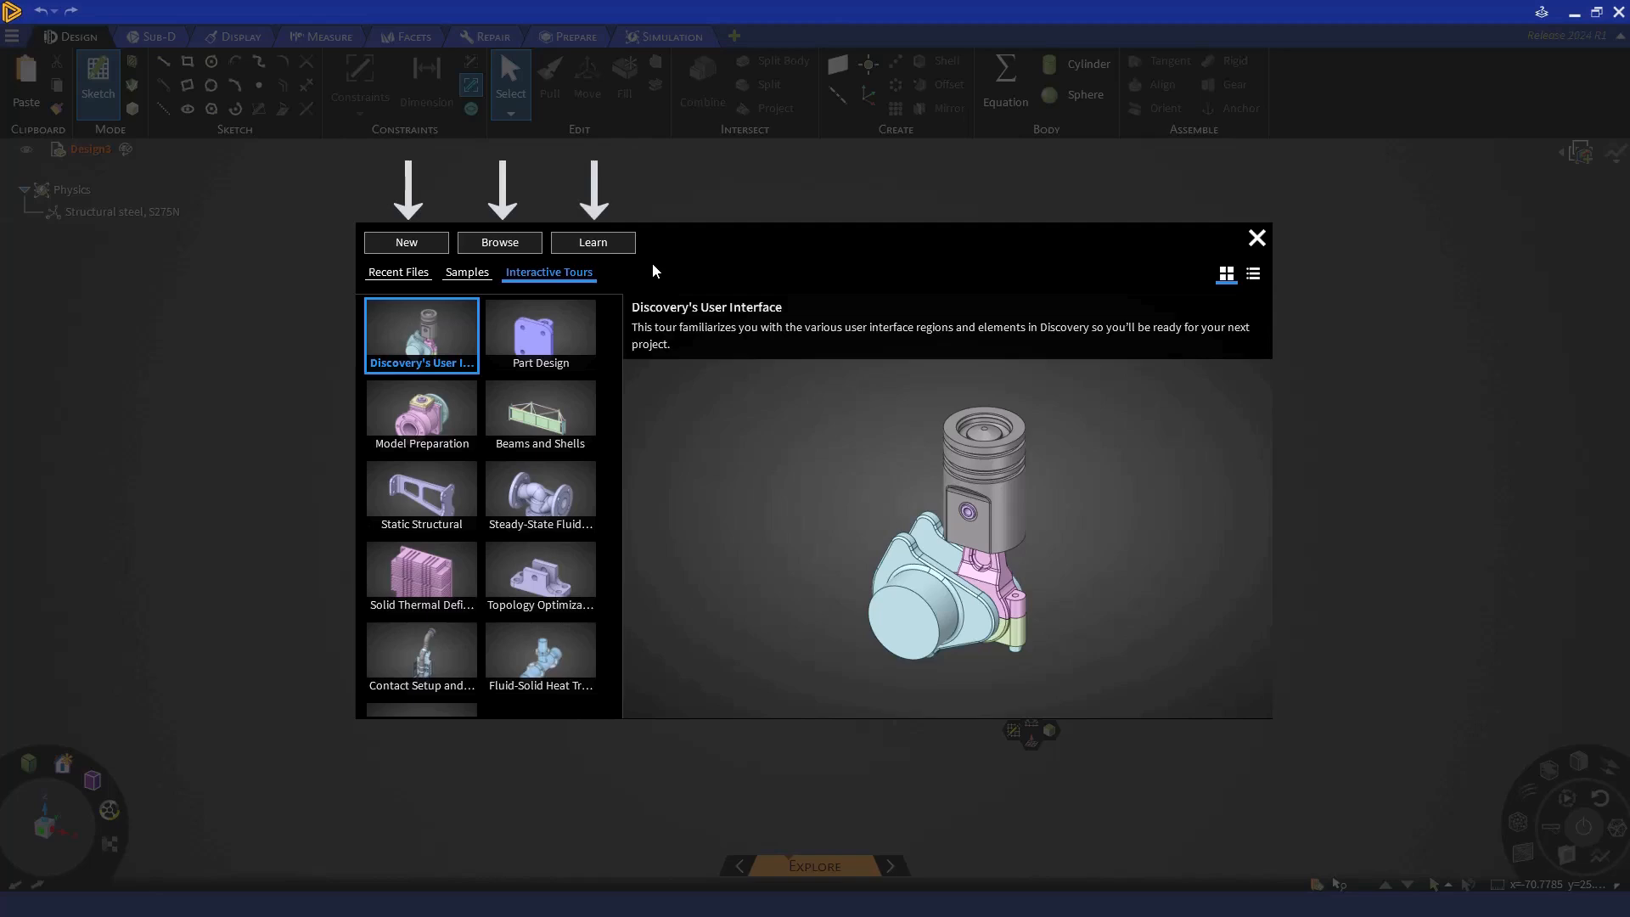
- Create a new design and try to insert the Baffle Duct file from the Discovery Demo folder
click(430, 241)
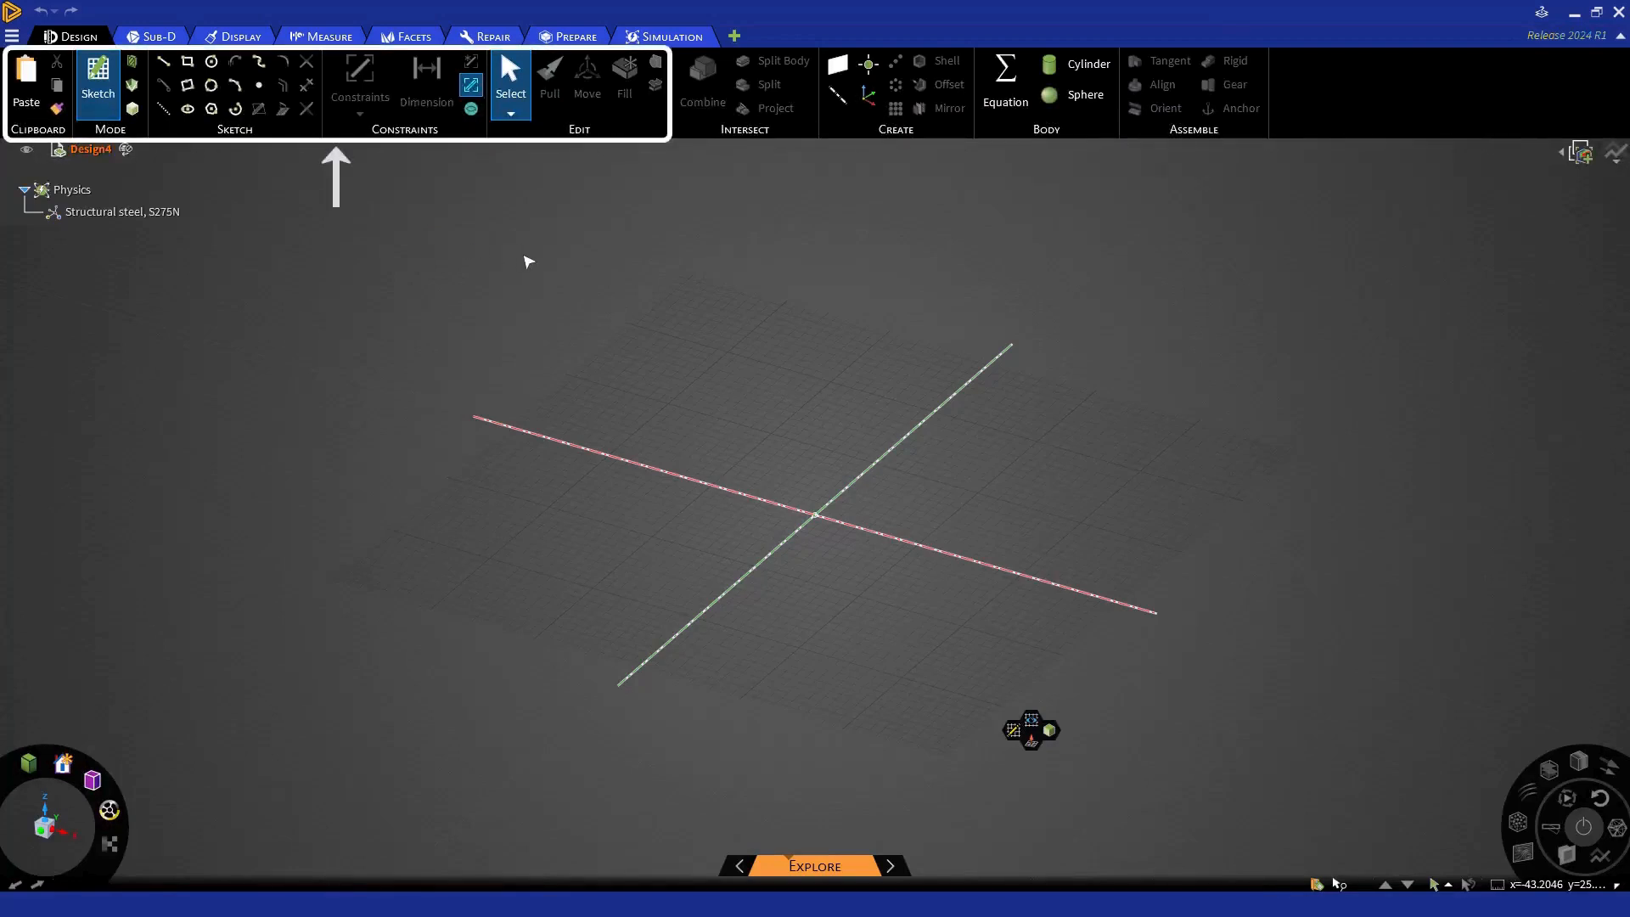
key(alt+Tab)
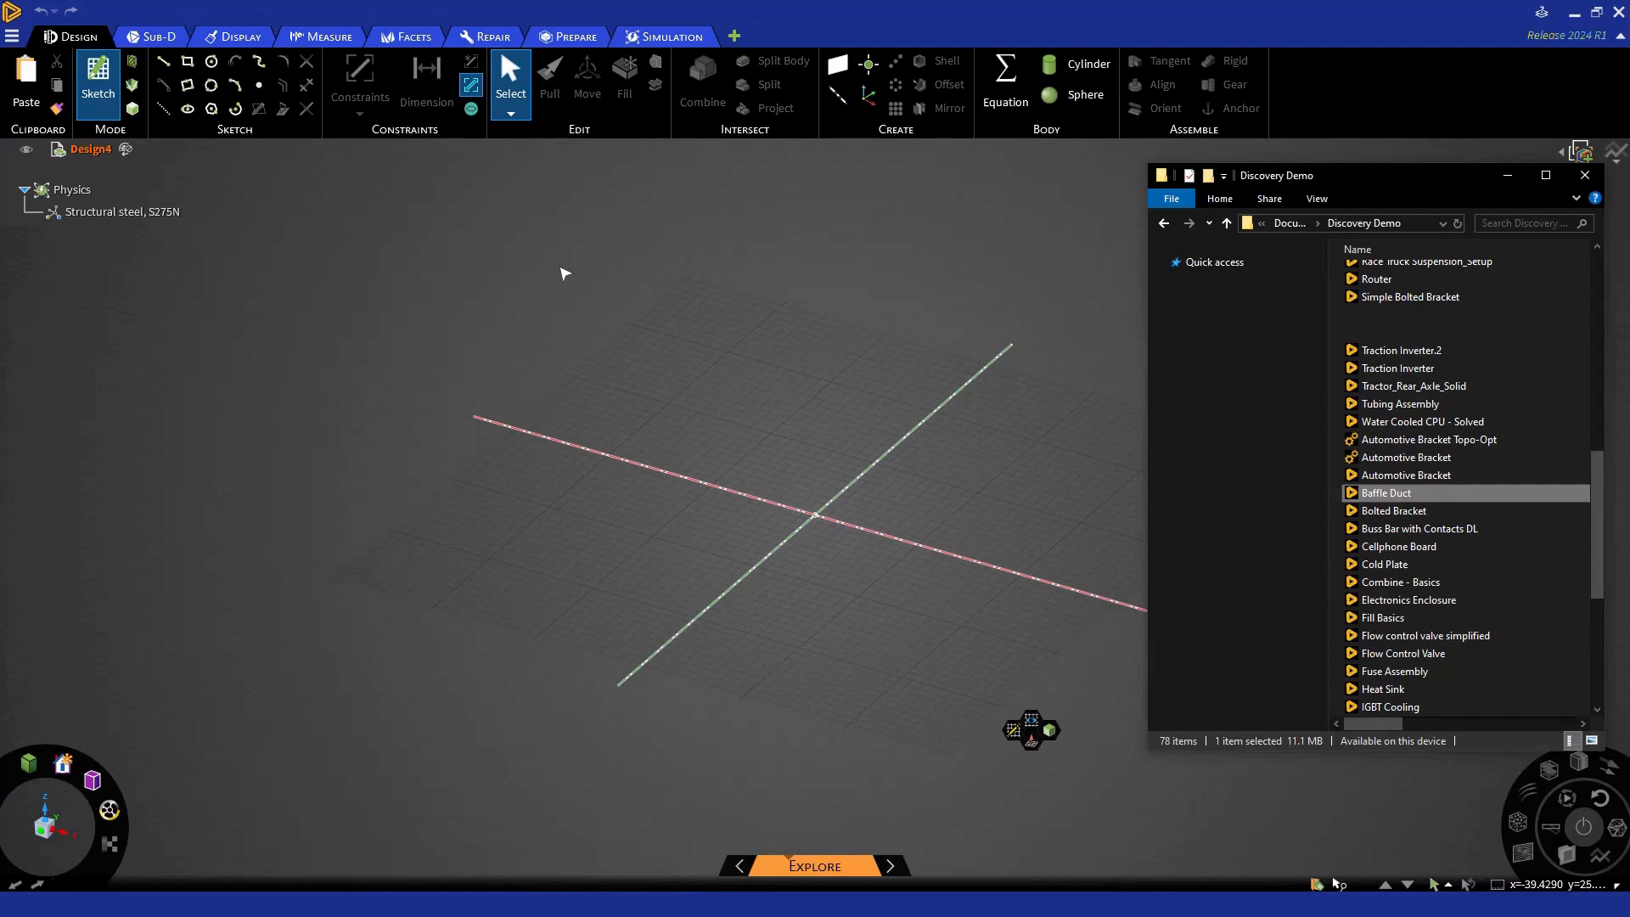
drag(1392, 496, 921, 461)
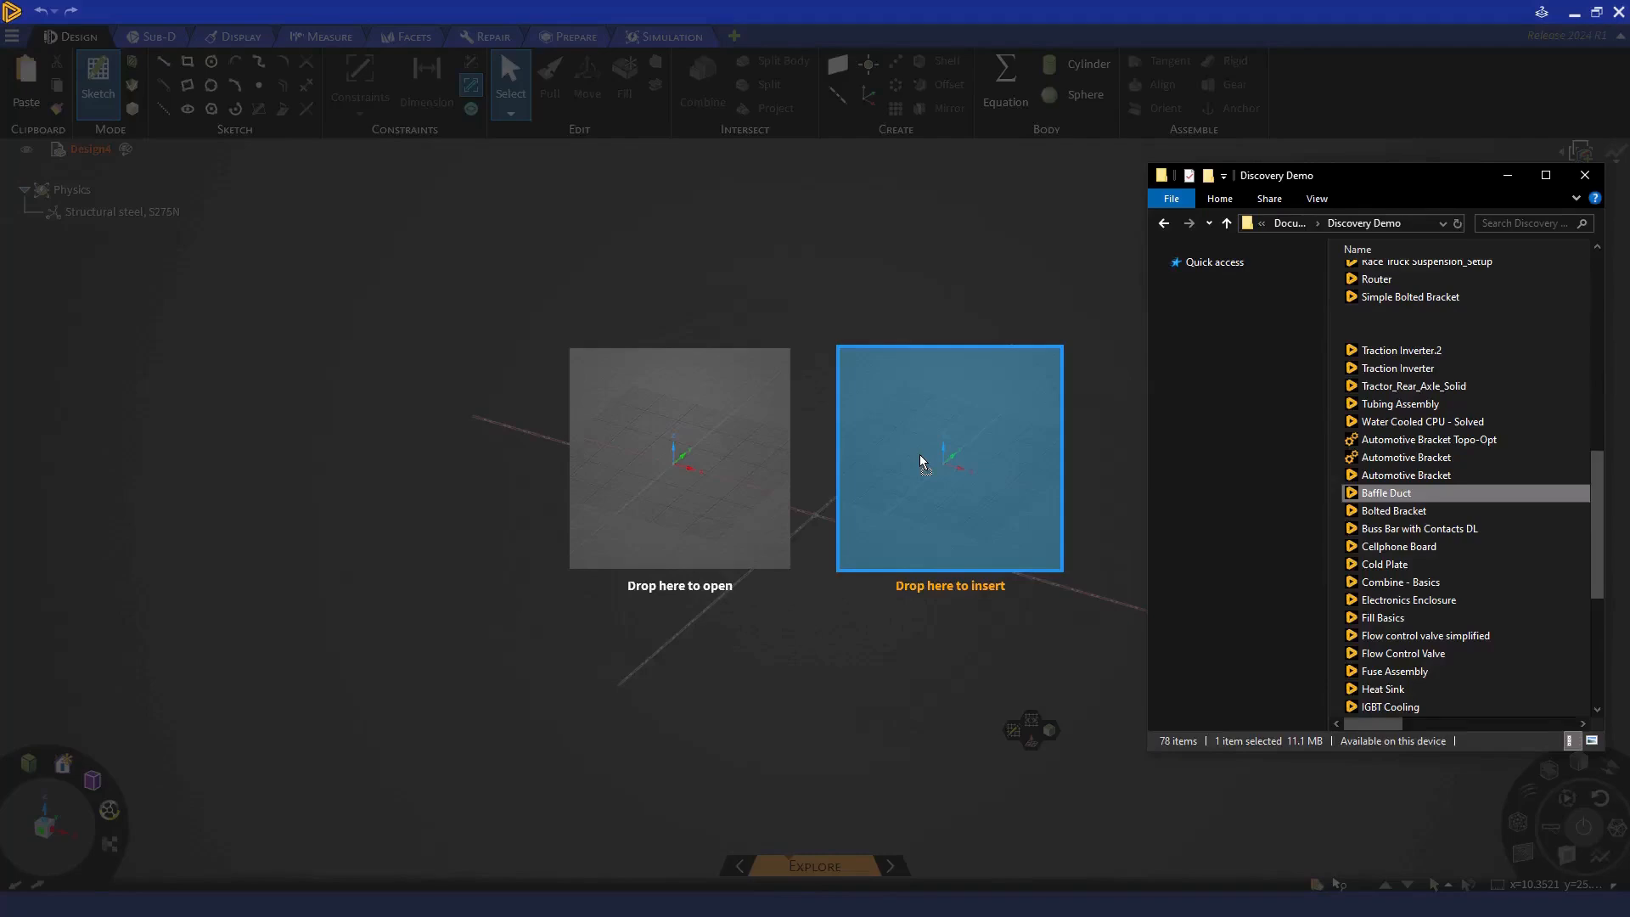
drag(921, 461, 919, 458)
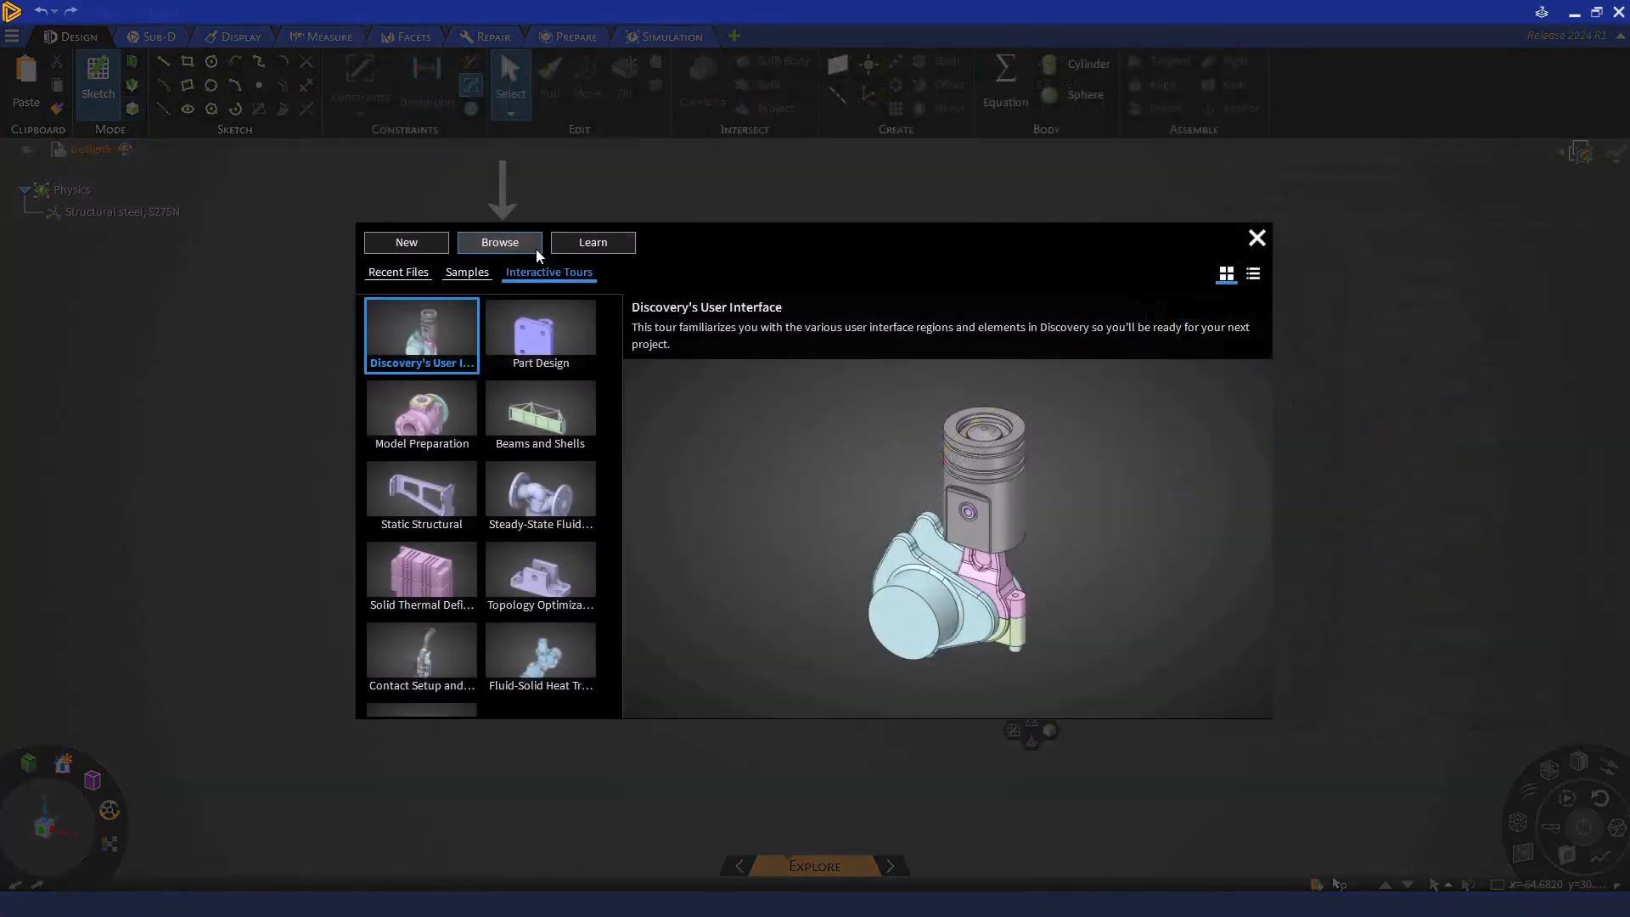
- Look at the file locations for opening a model and the learning resources, closing each window
click(535, 249)
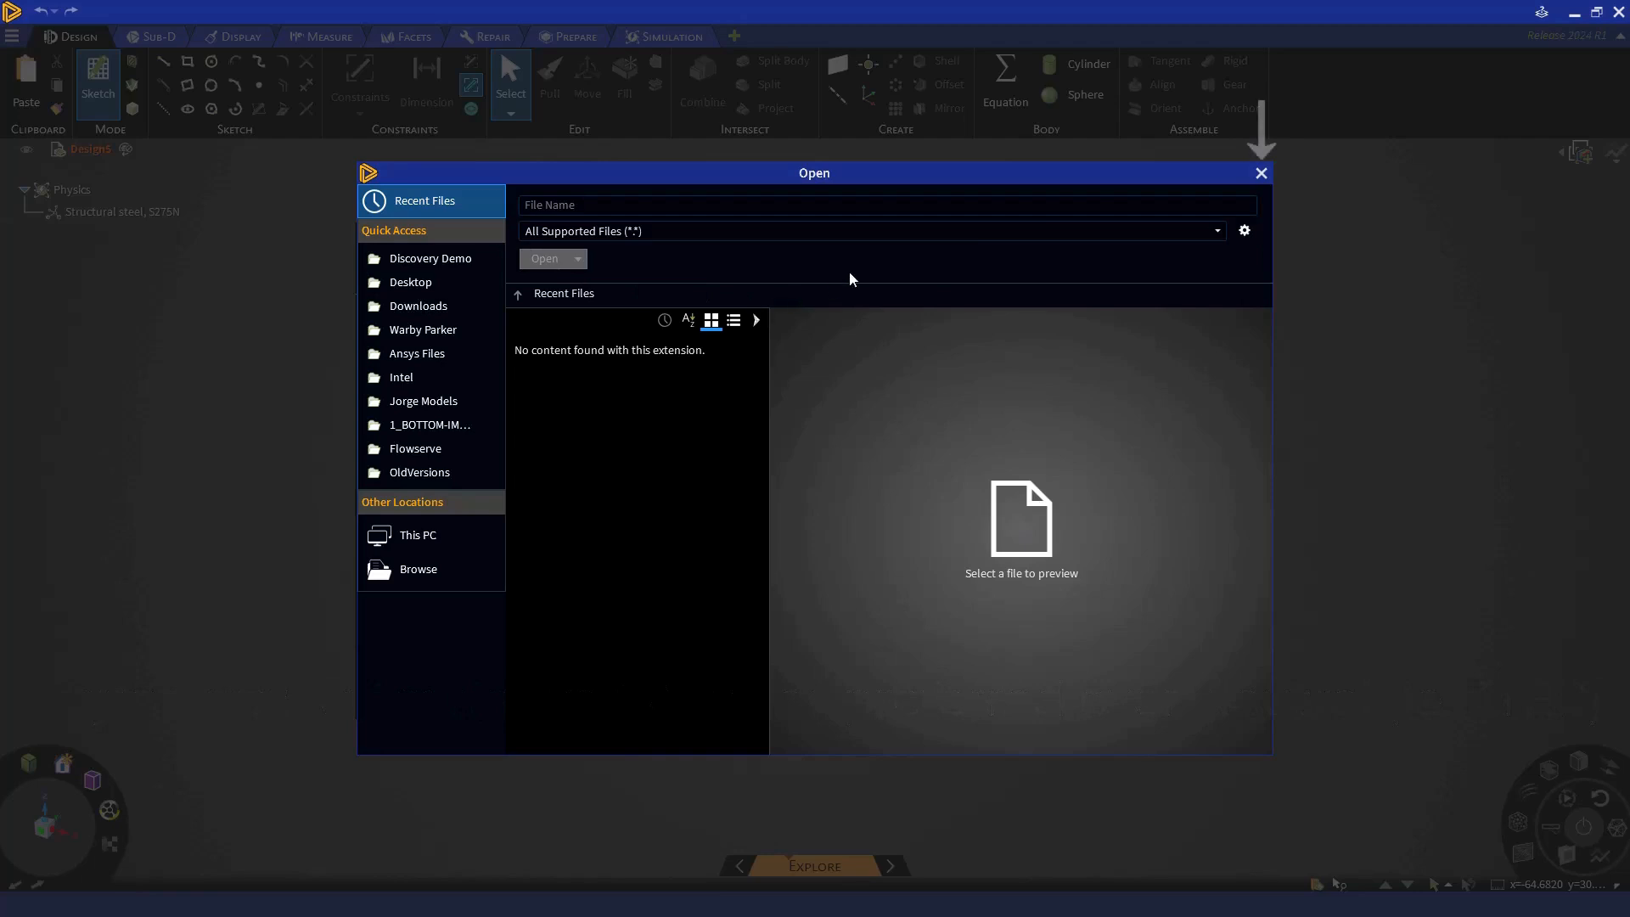
click(1261, 175)
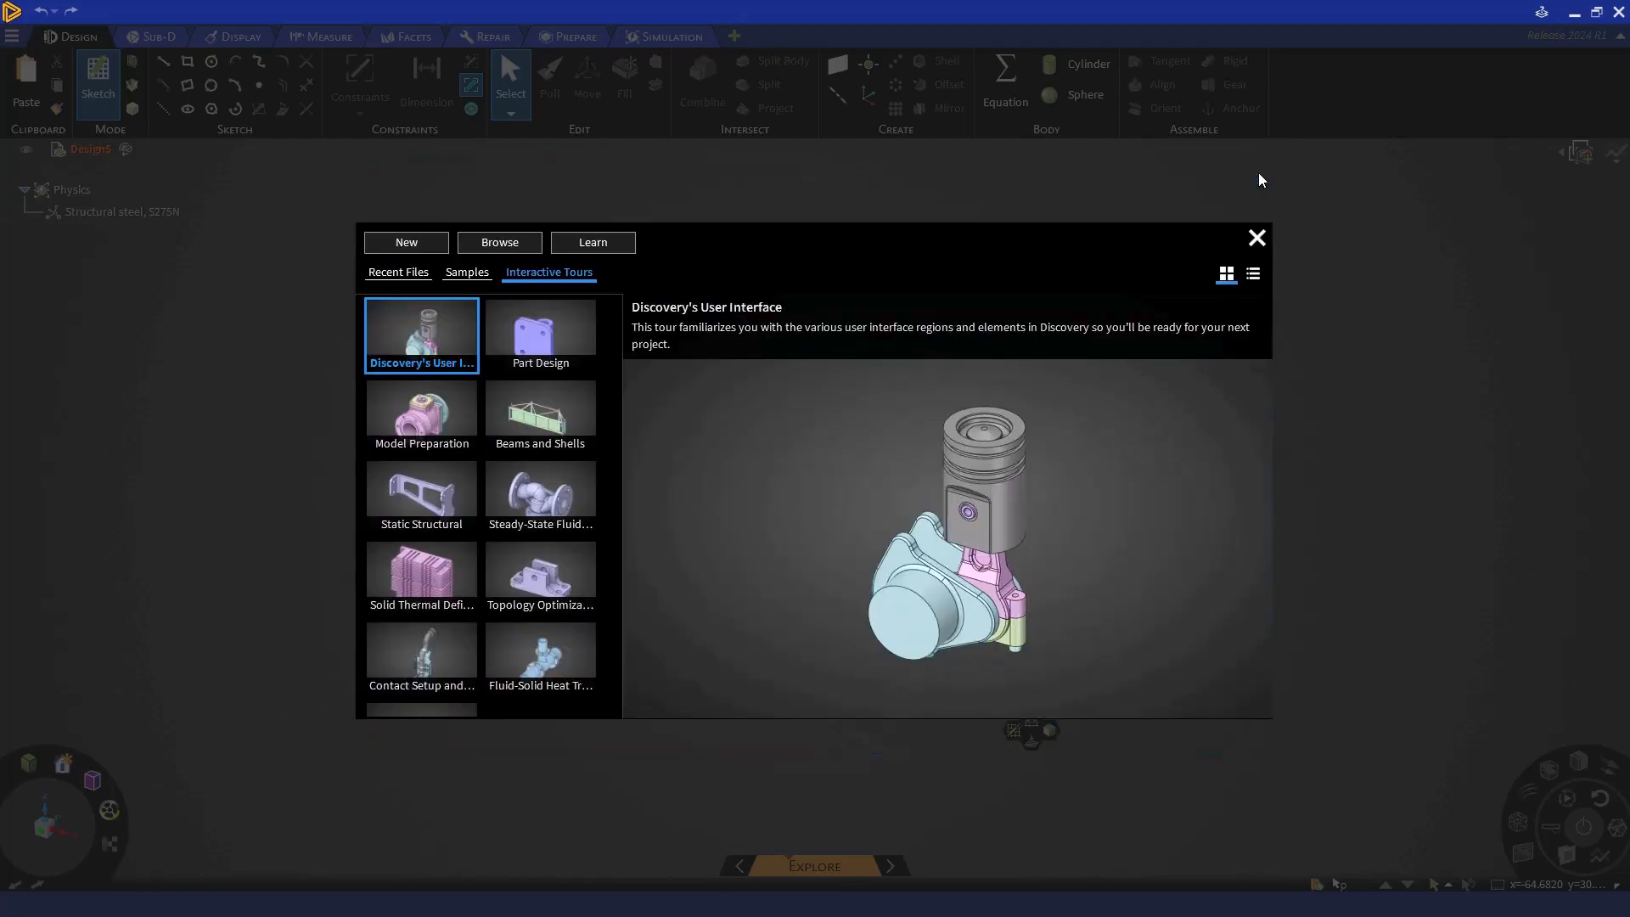
click(605, 242)
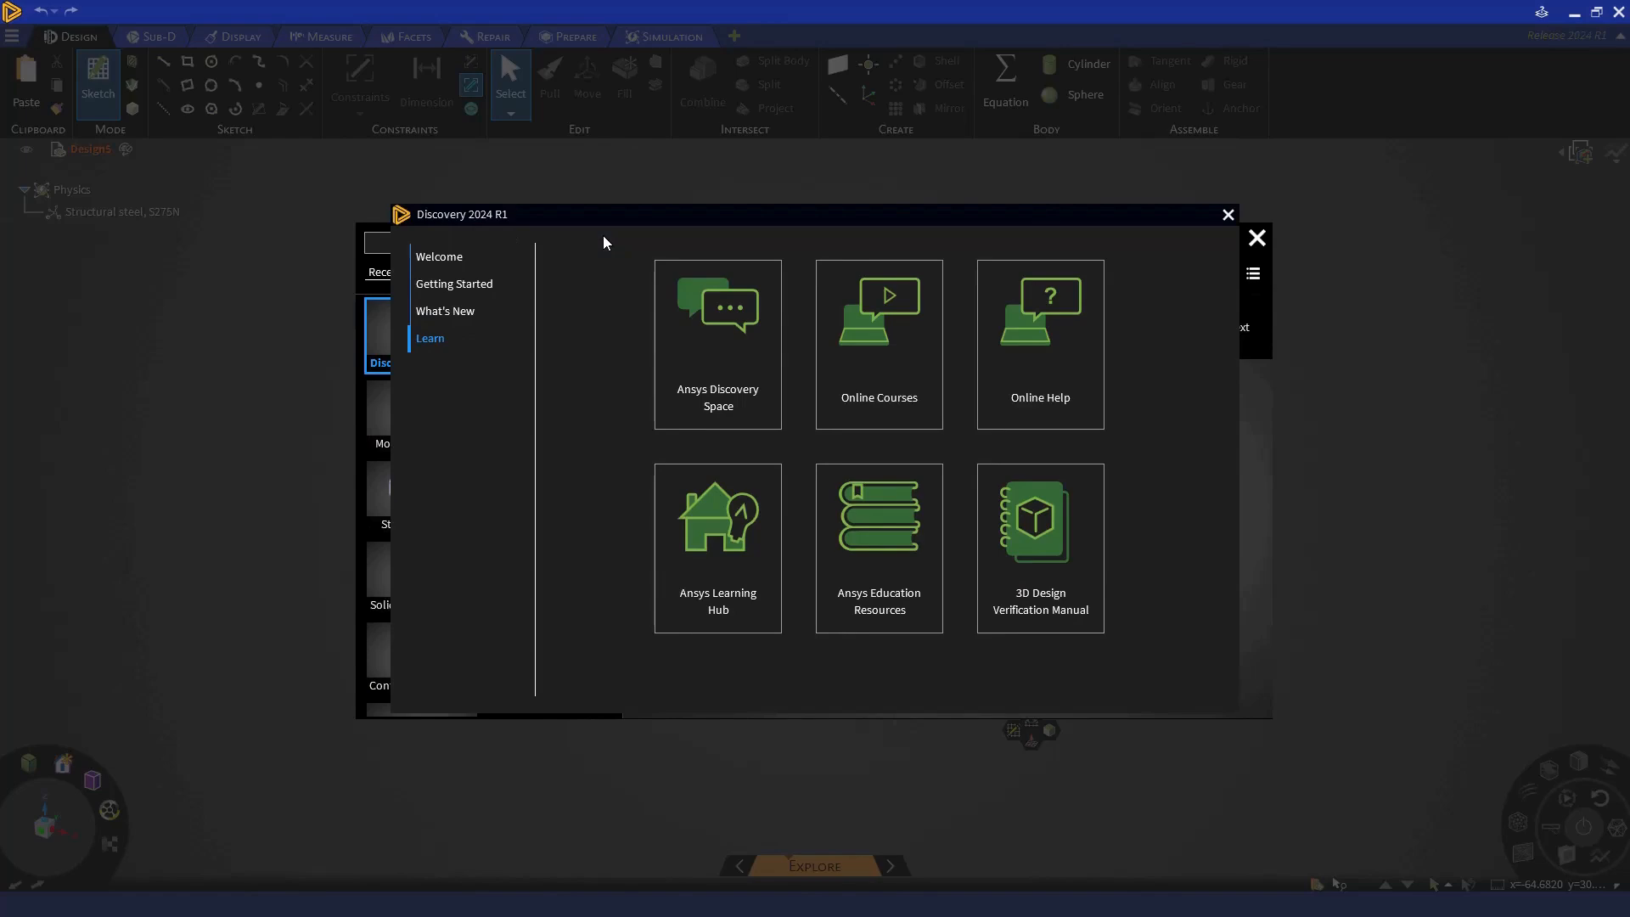
click(1228, 216)
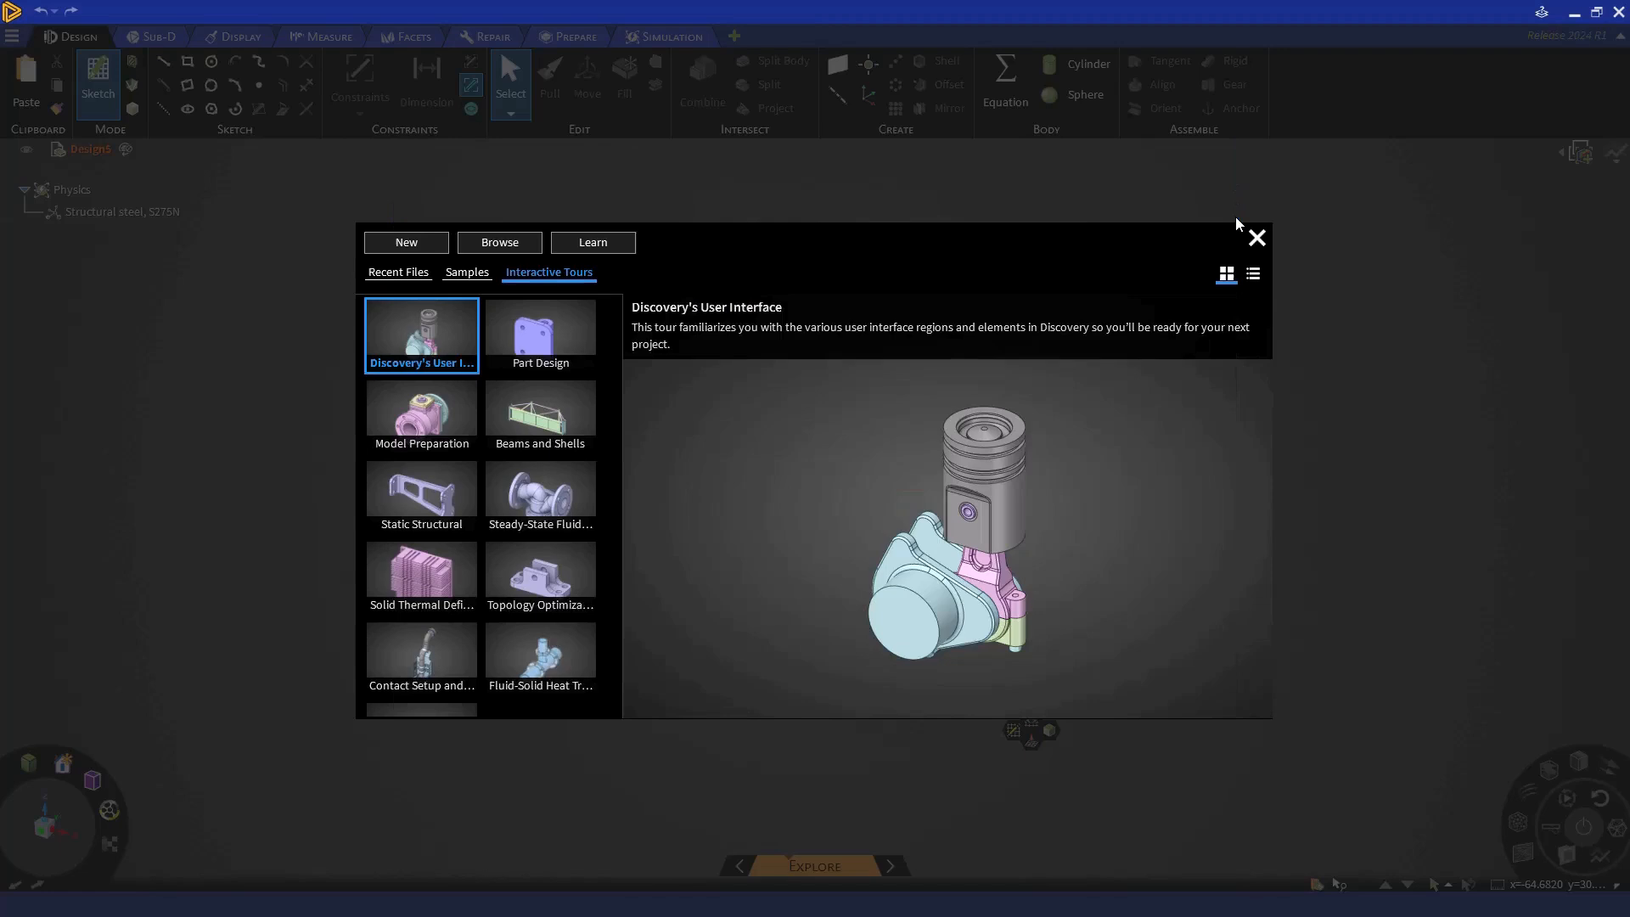
- Open the Bracket Static Stress sample model
click(480, 278)
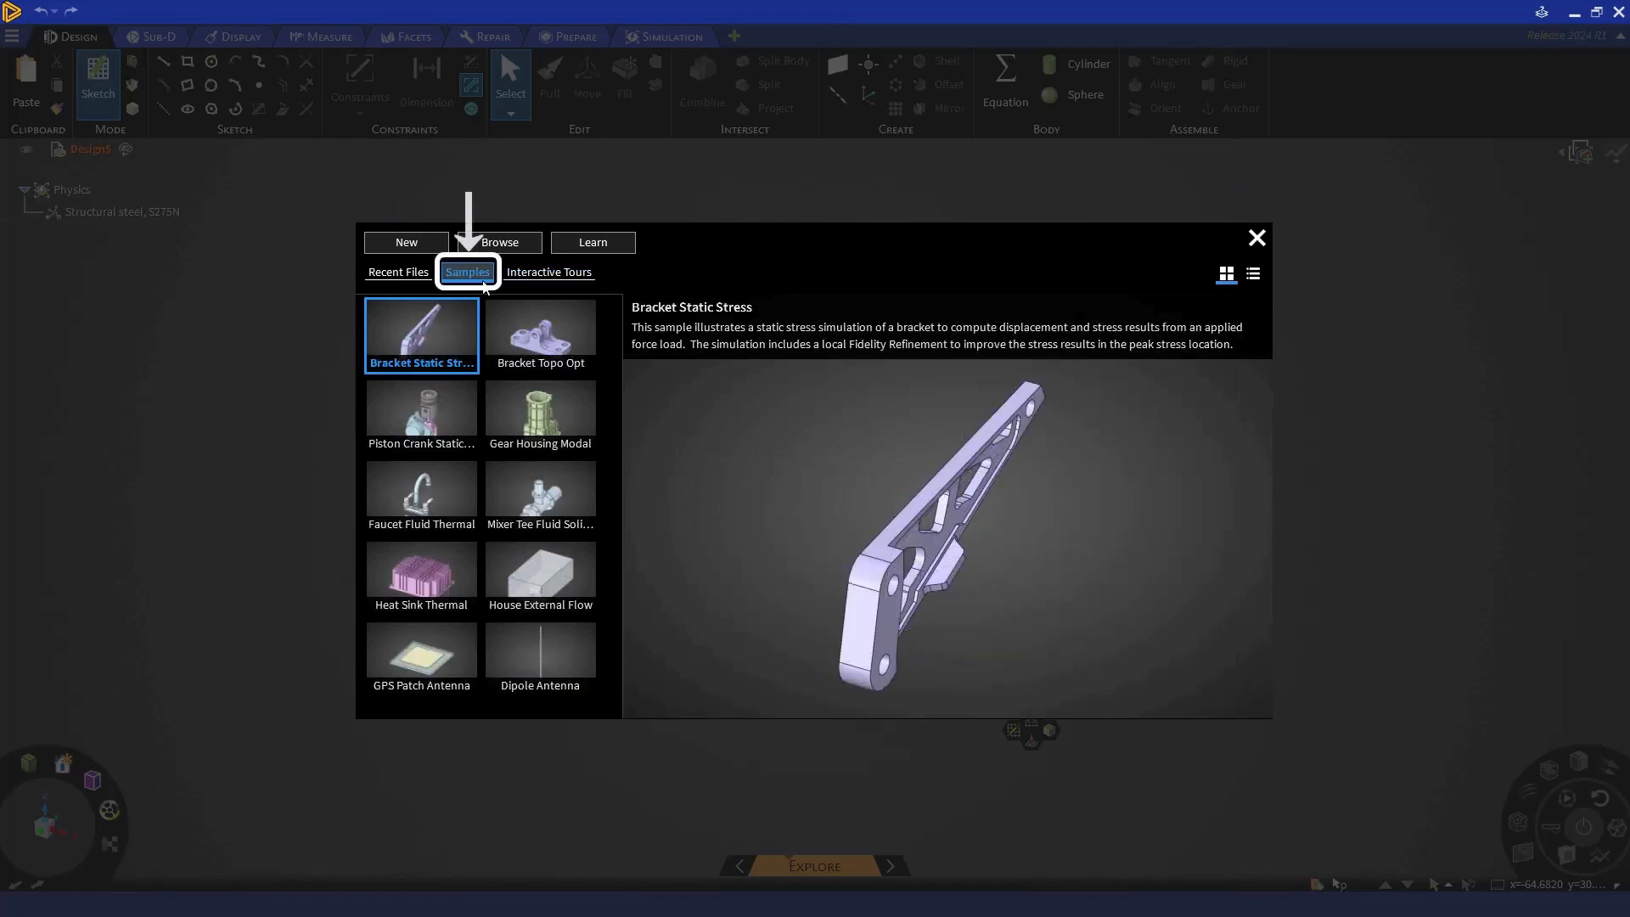
click(430, 325)
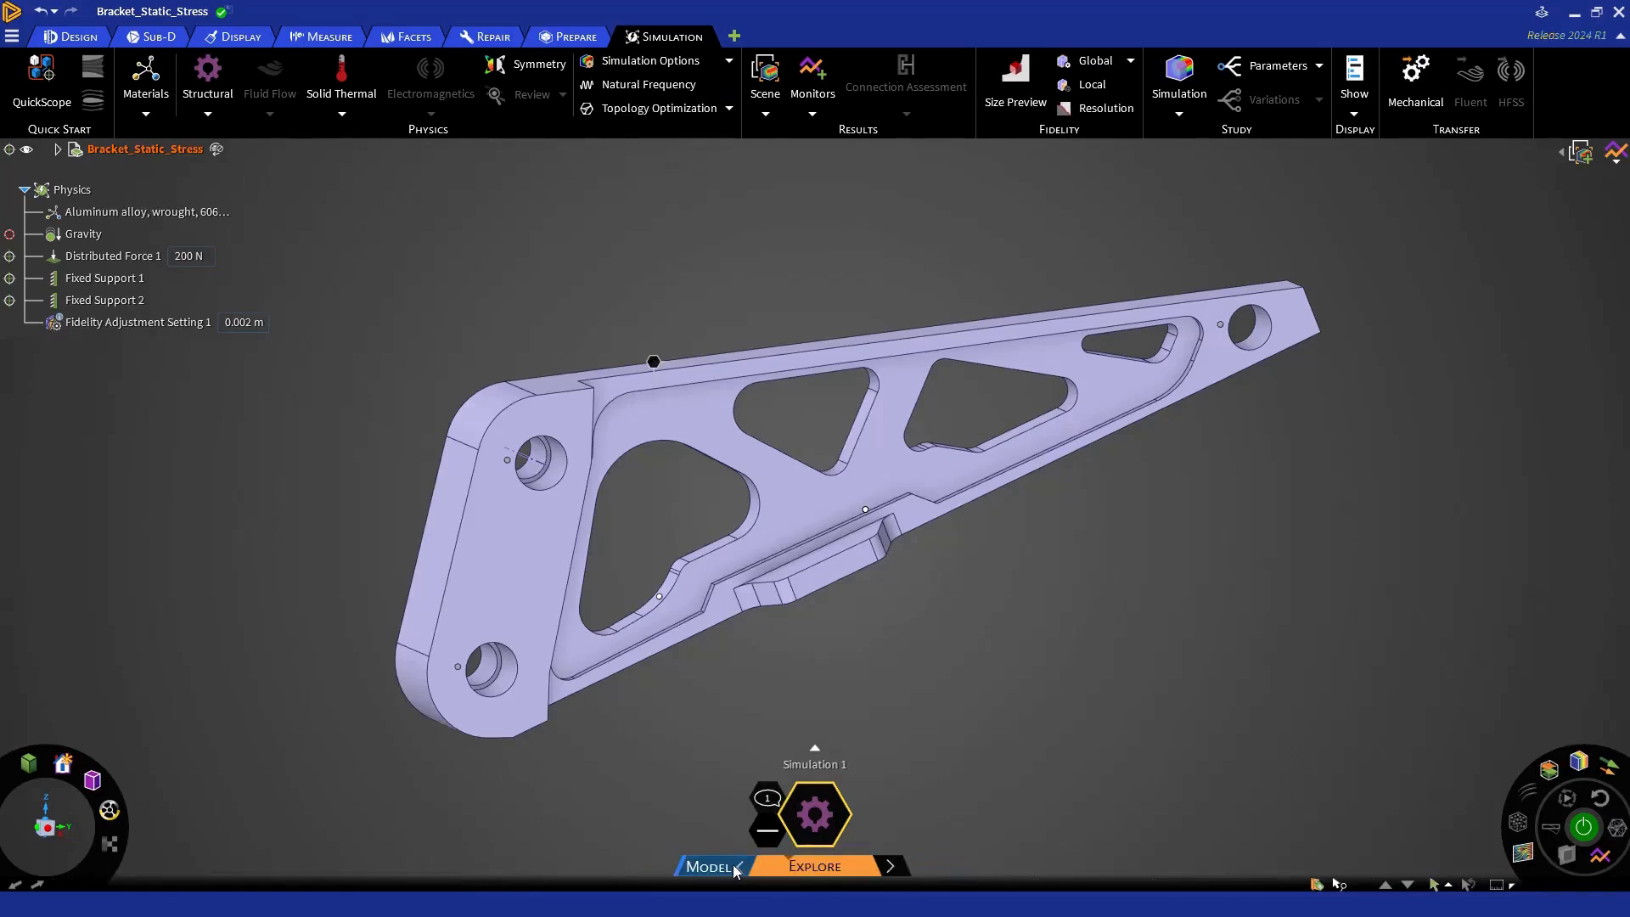
- Compare the Model and Explore stages of the bracket, finishing in the Model stage
click(735, 867)
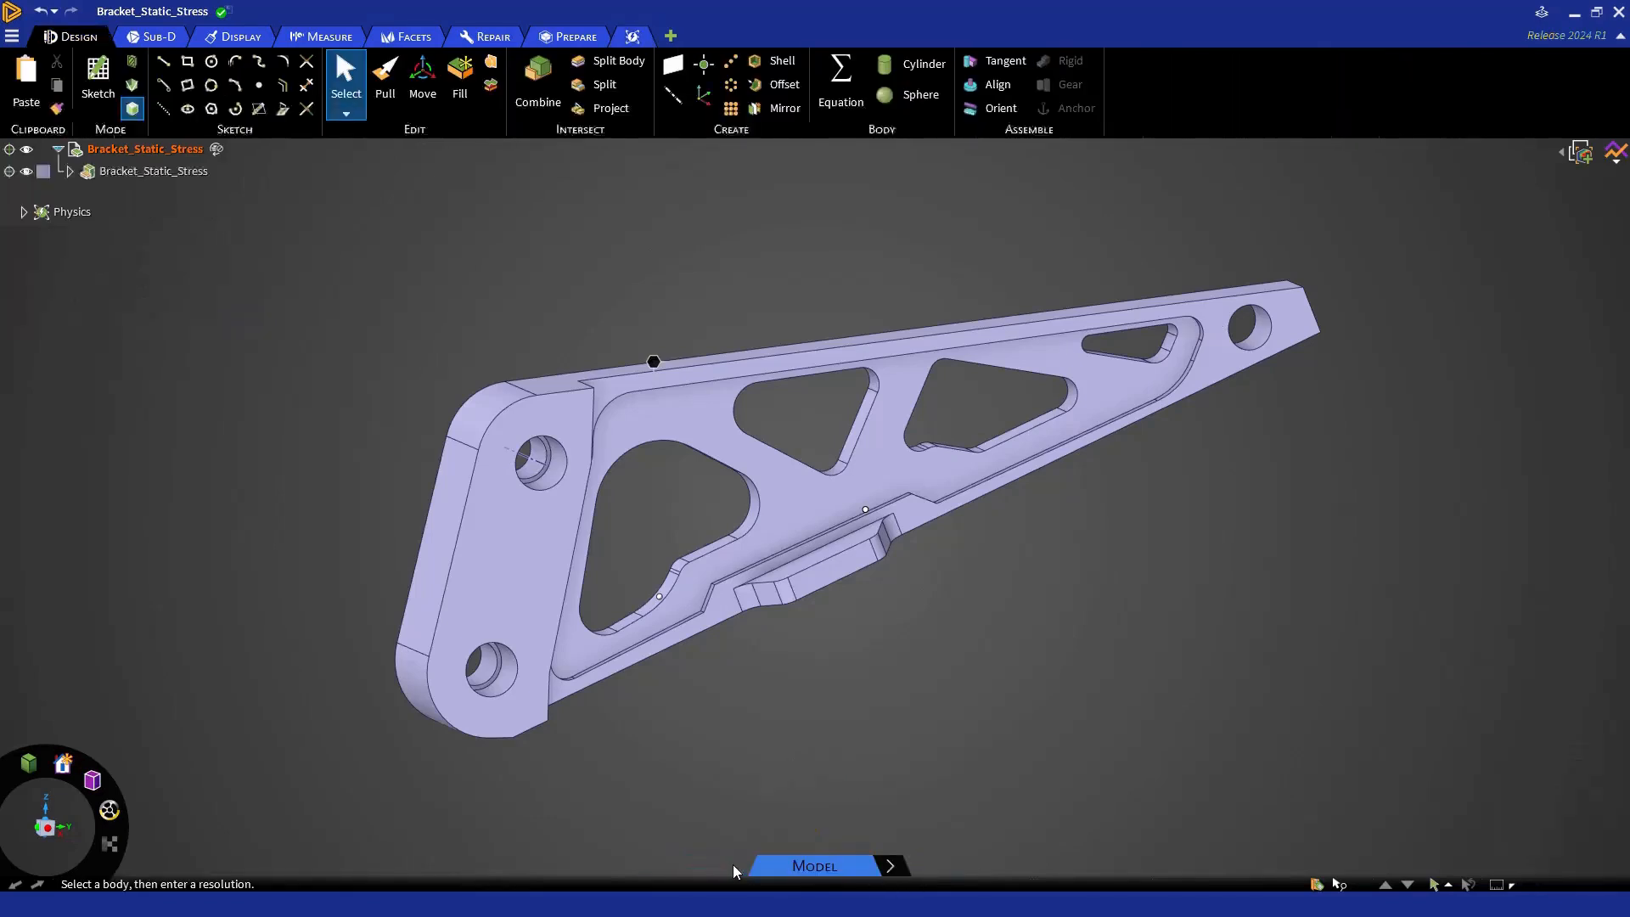
click(900, 872)
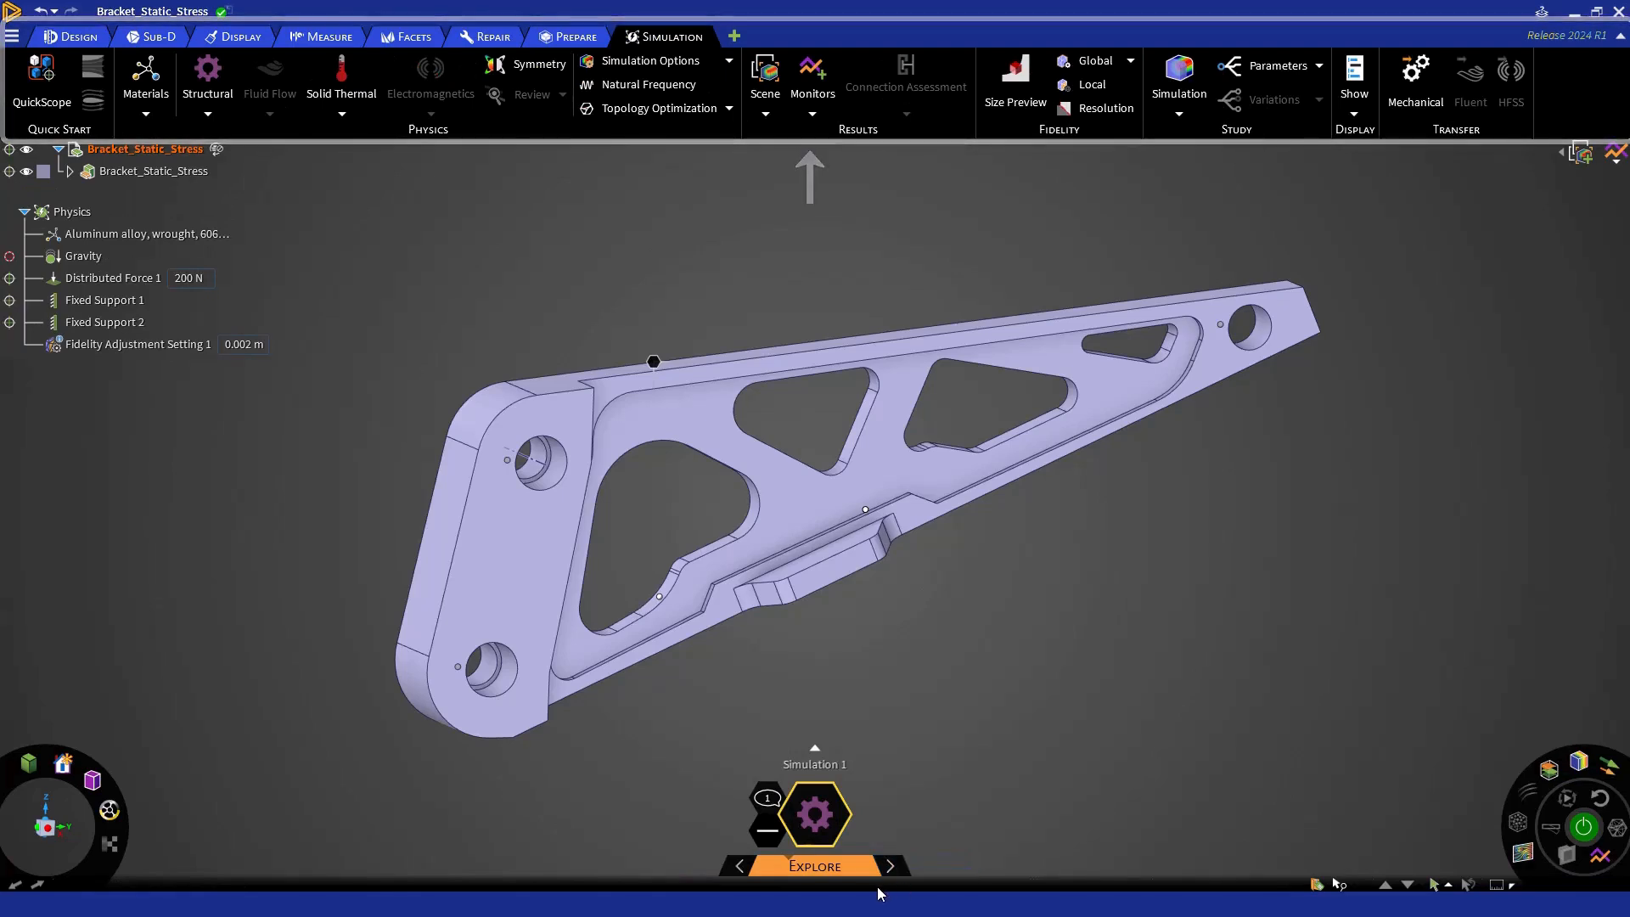
click(740, 867)
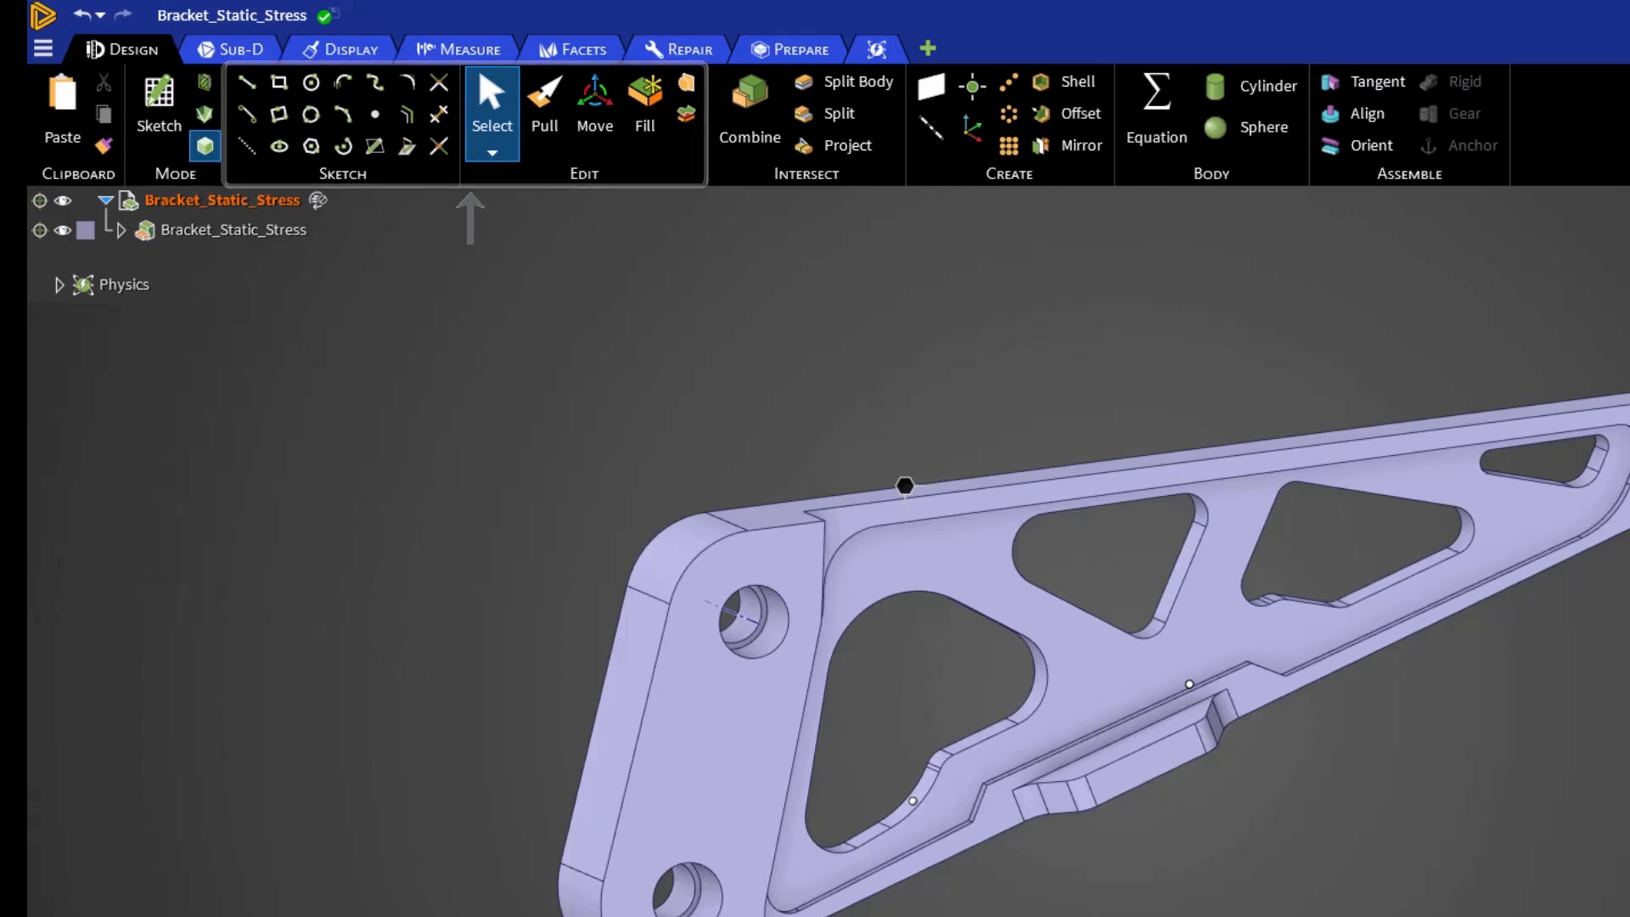
- Review the available Sub-D, Display, Measure and Facets tools
click(238, 51)
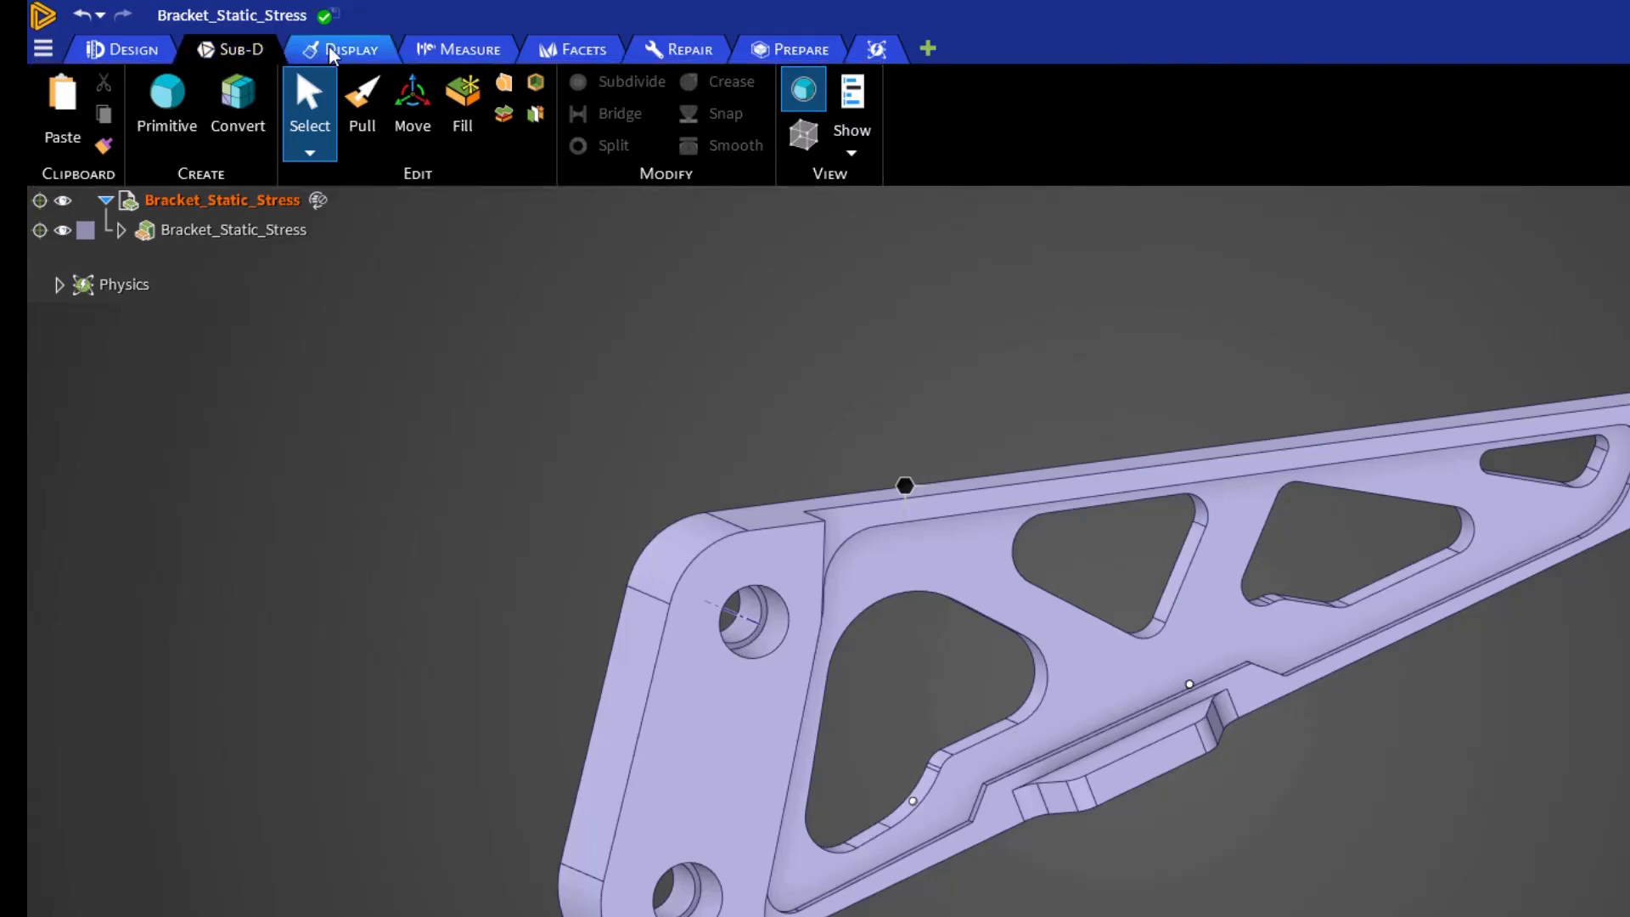
click(333, 51)
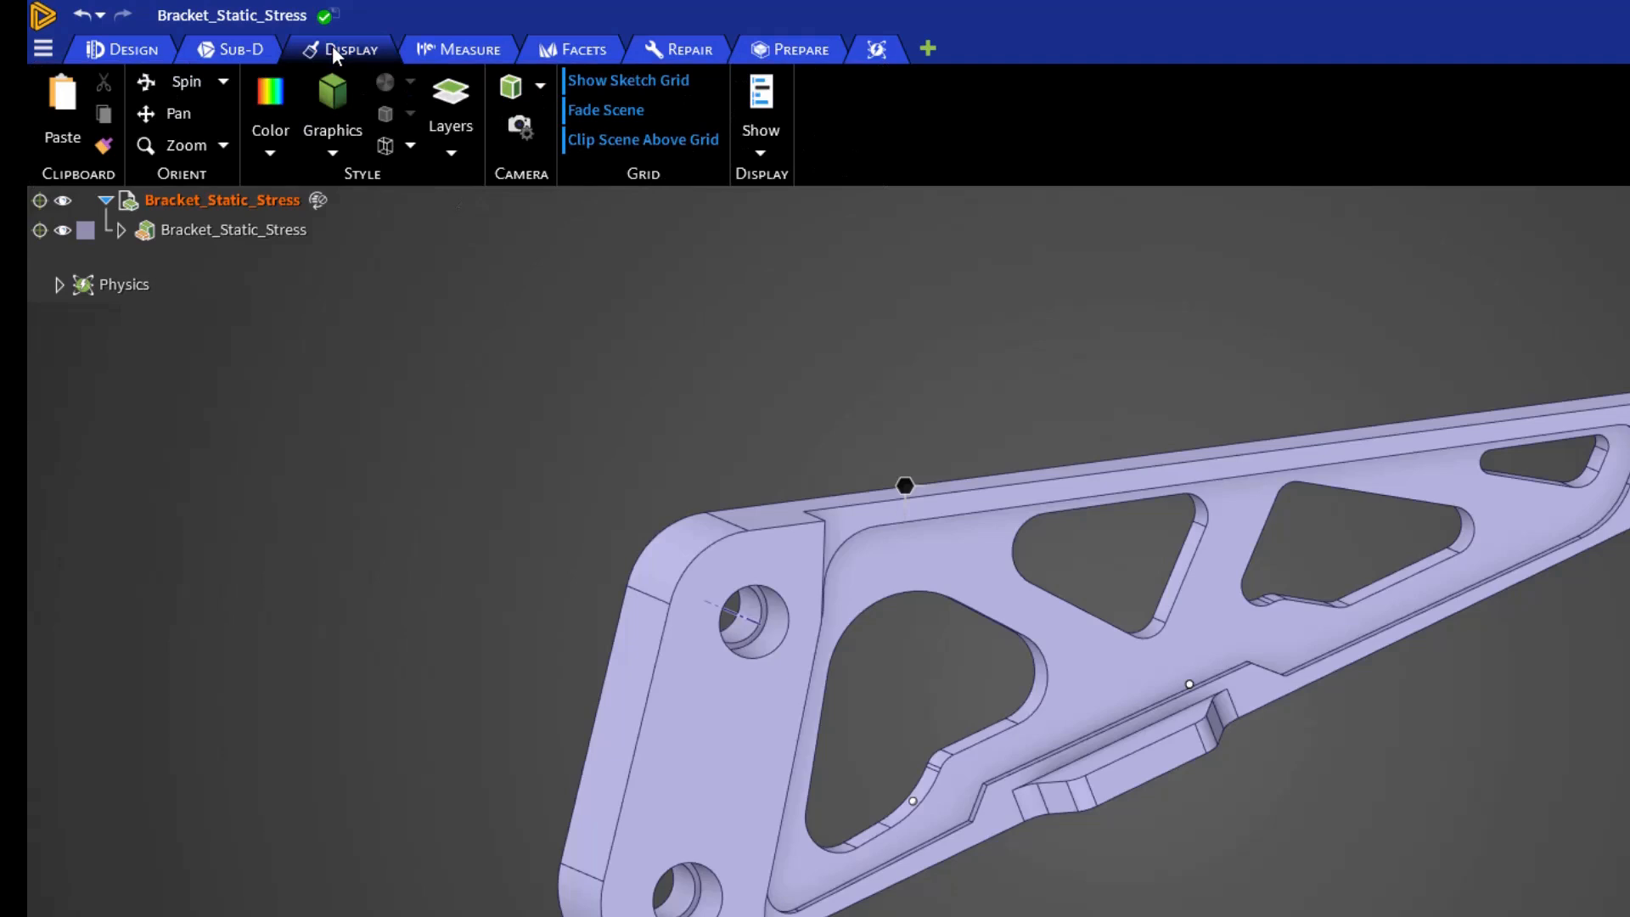
click(440, 38)
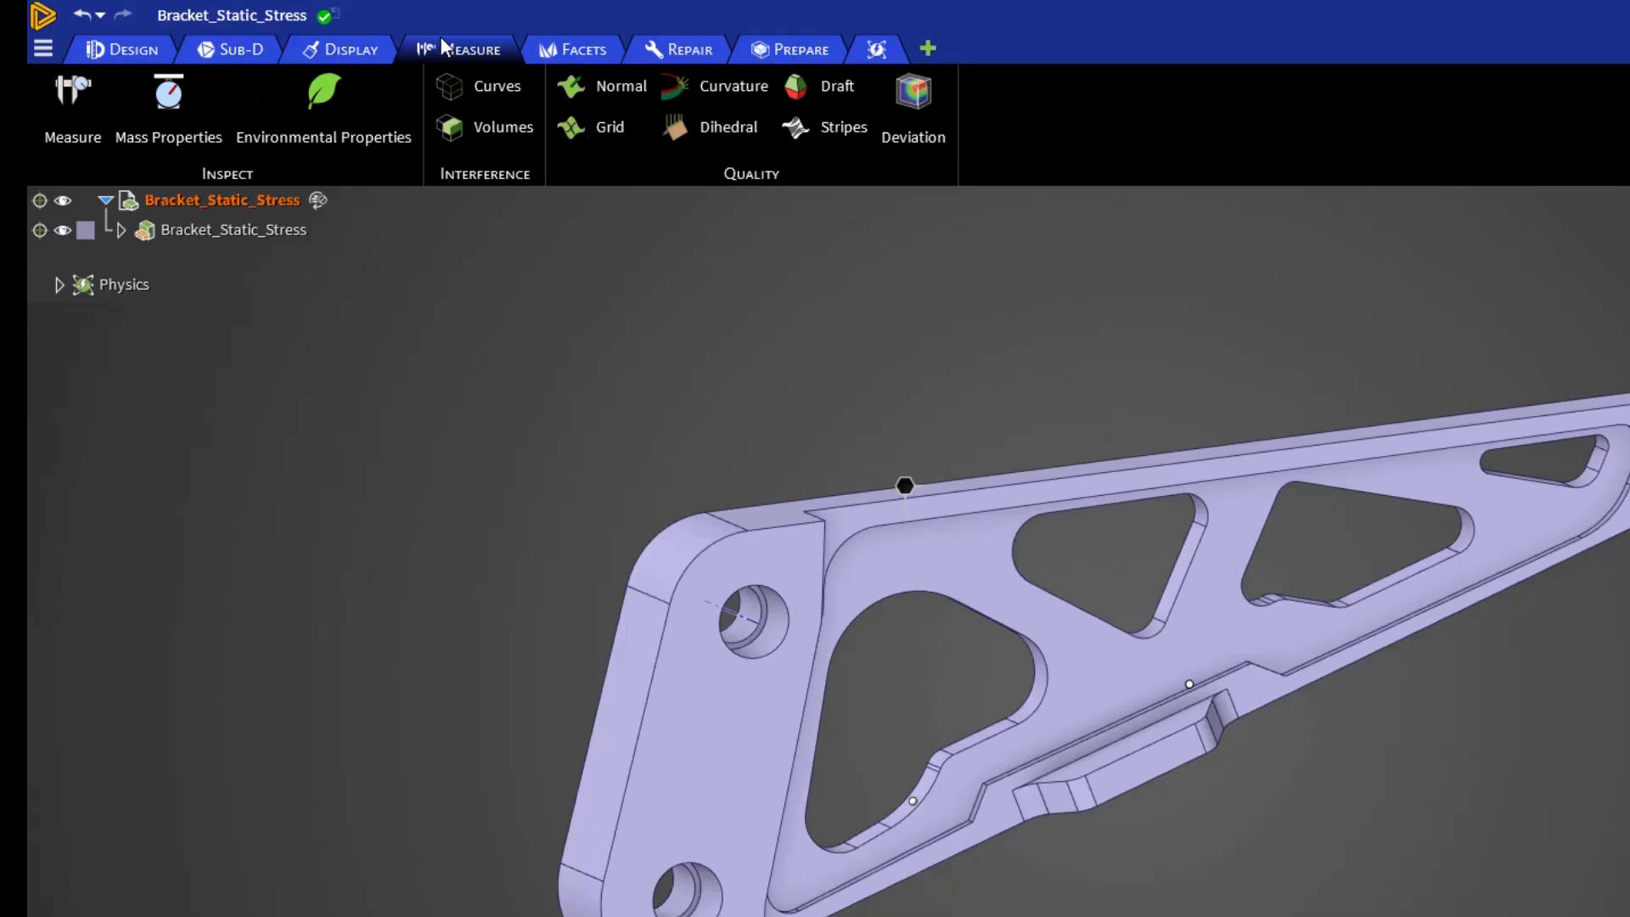
click(569, 51)
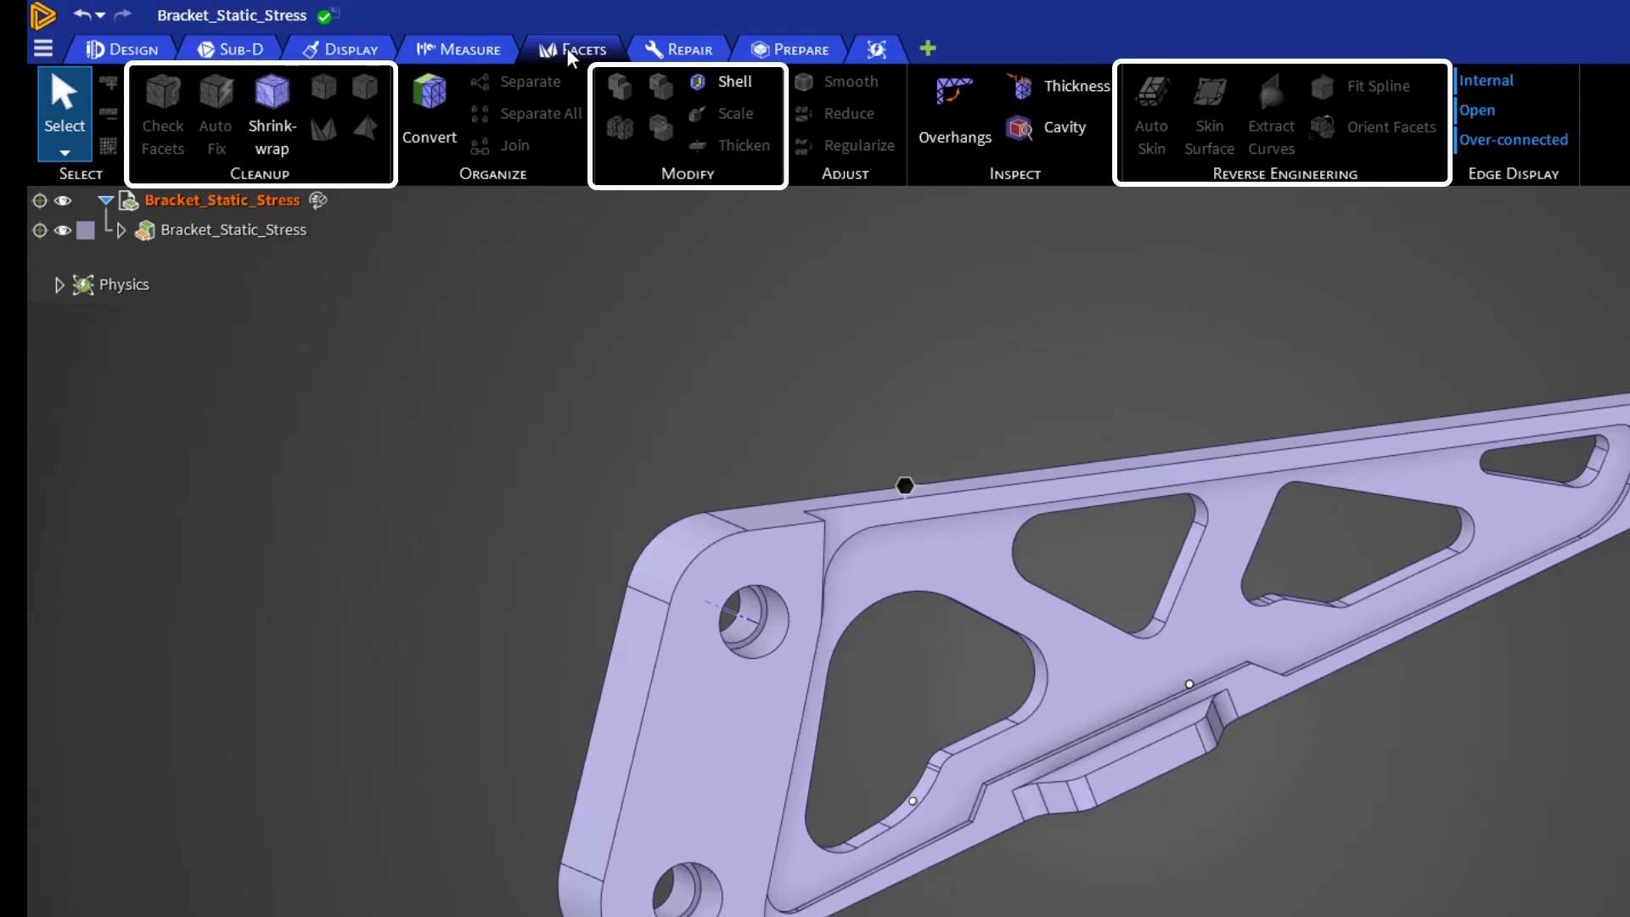
- Review the Repair tools and run Check Geometry on the bracket, closing its report
click(645, 53)
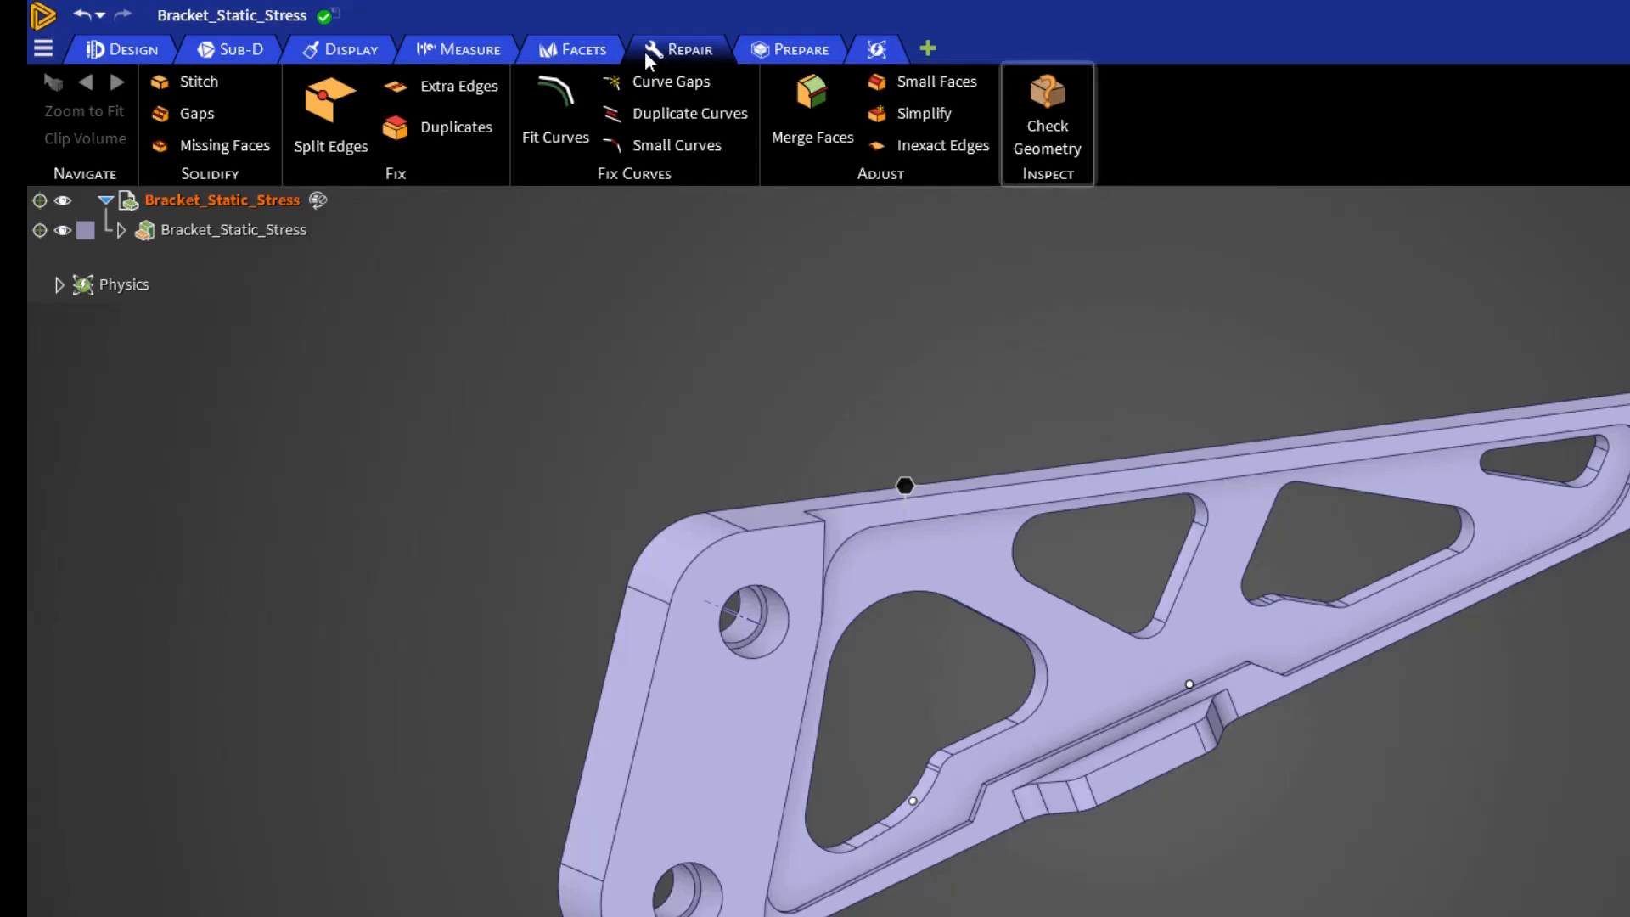
click(1033, 147)
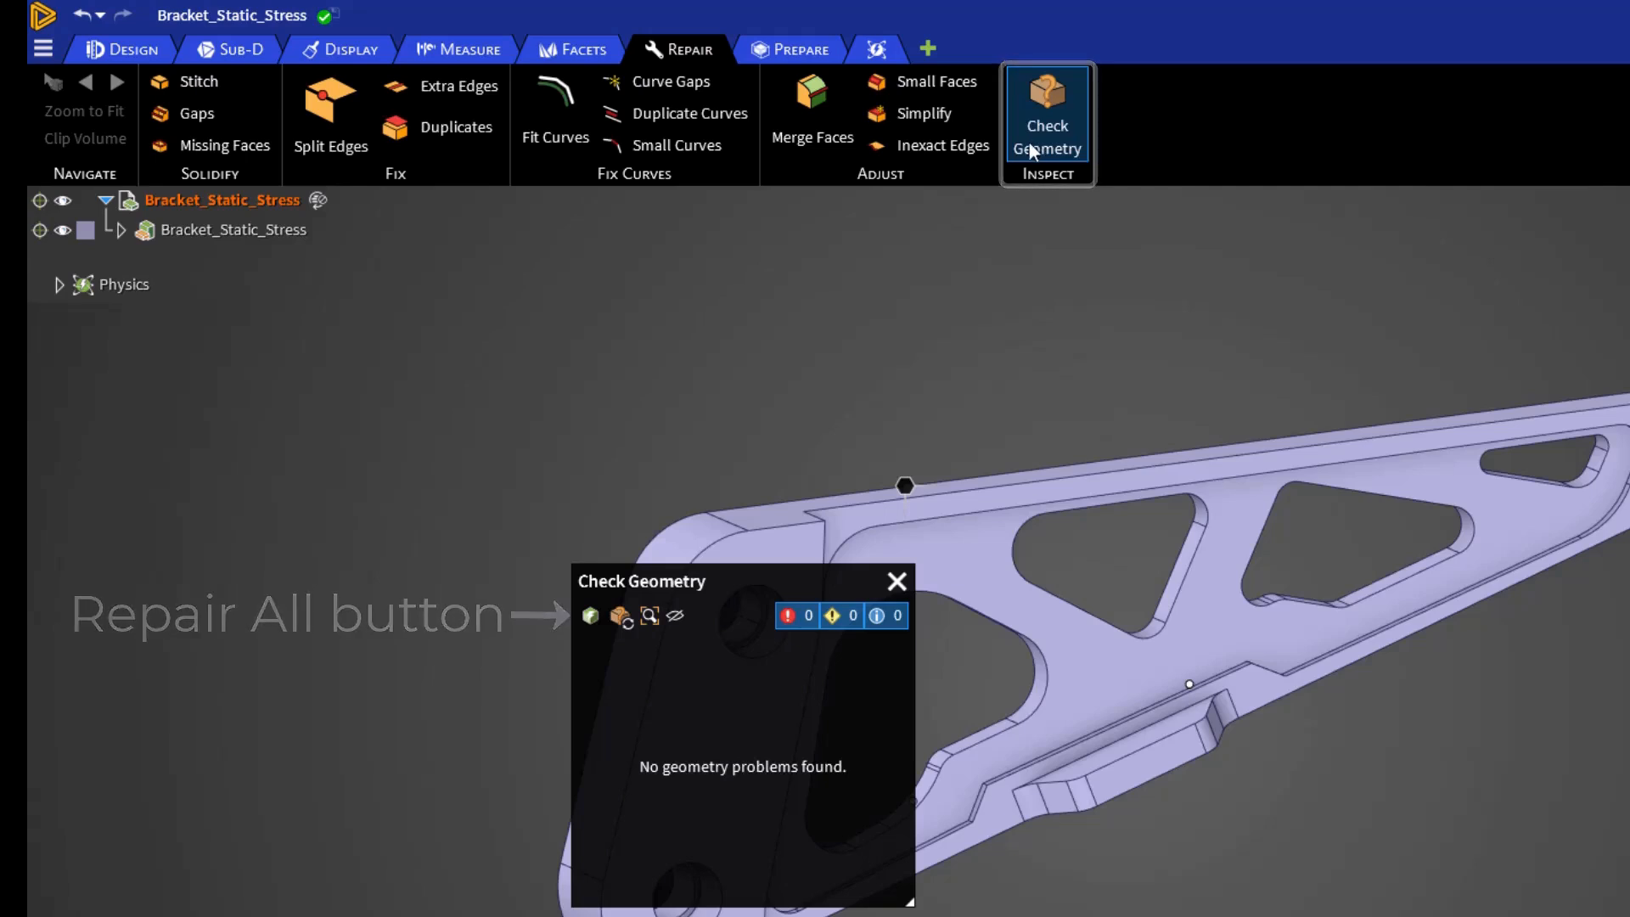
click(895, 583)
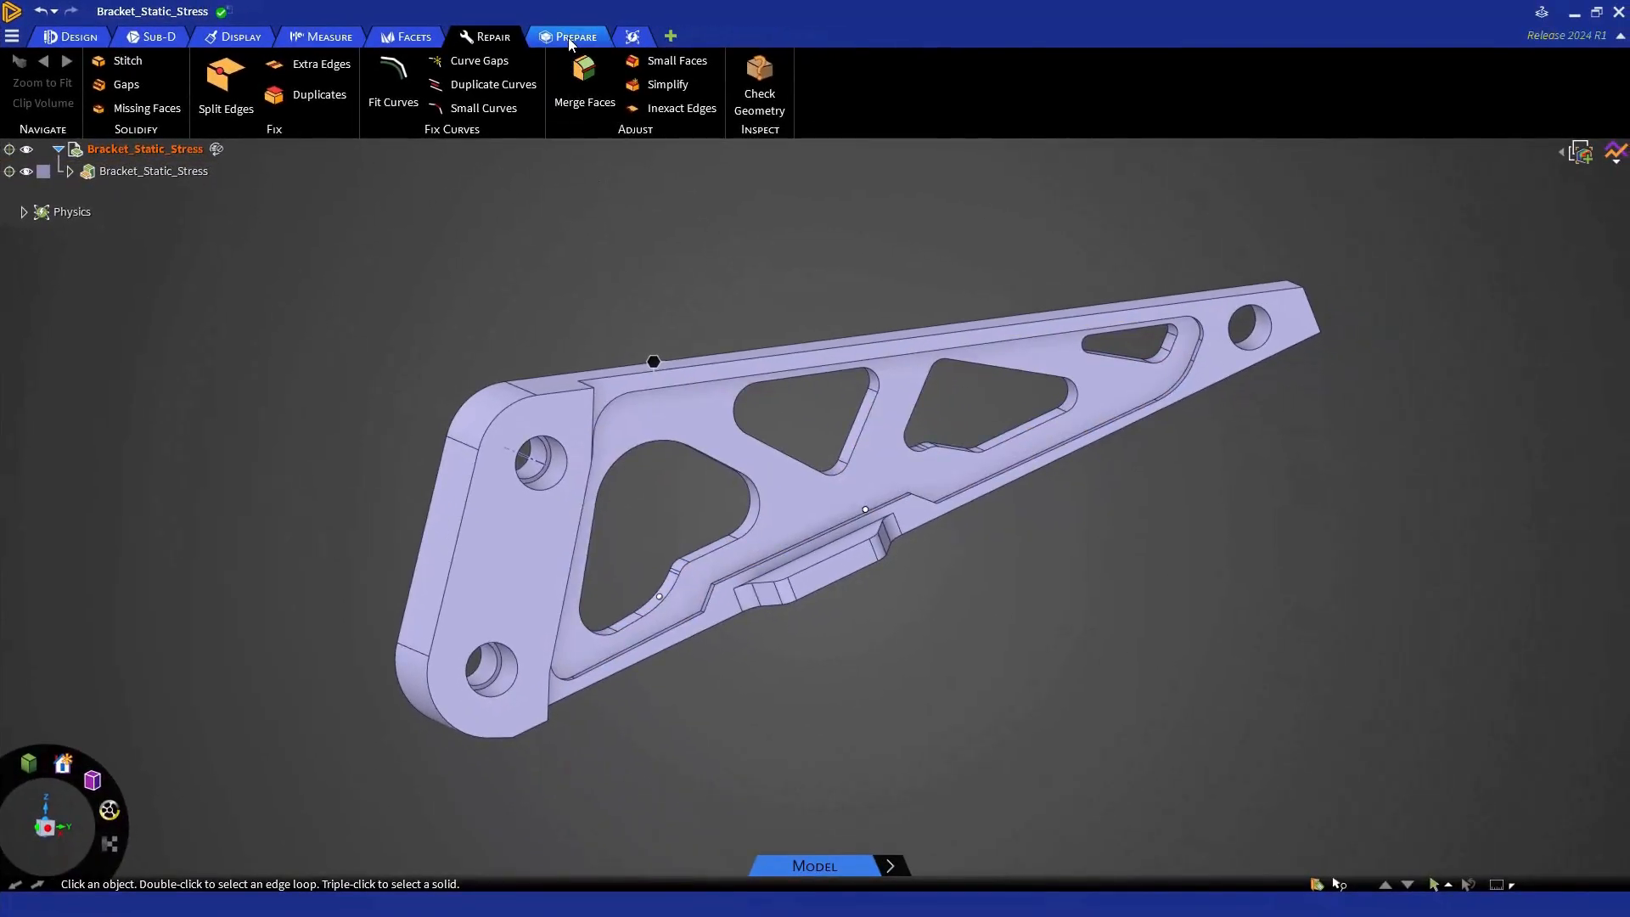
- Review the Prepare tools and the feature types offered by Detect
click(570, 39)
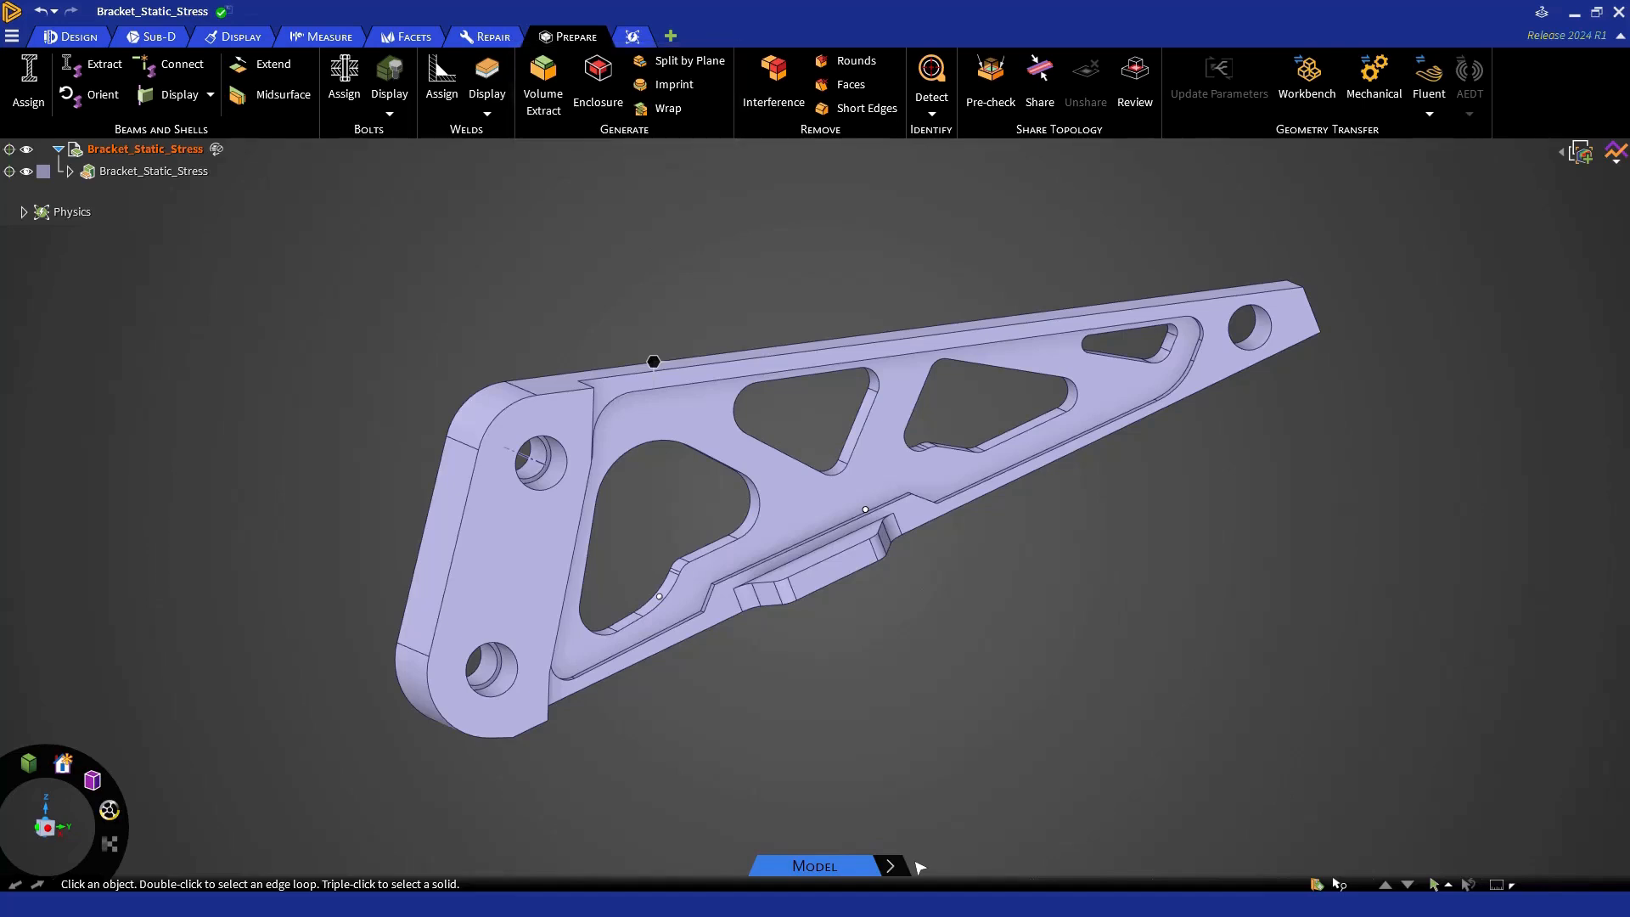
click(933, 115)
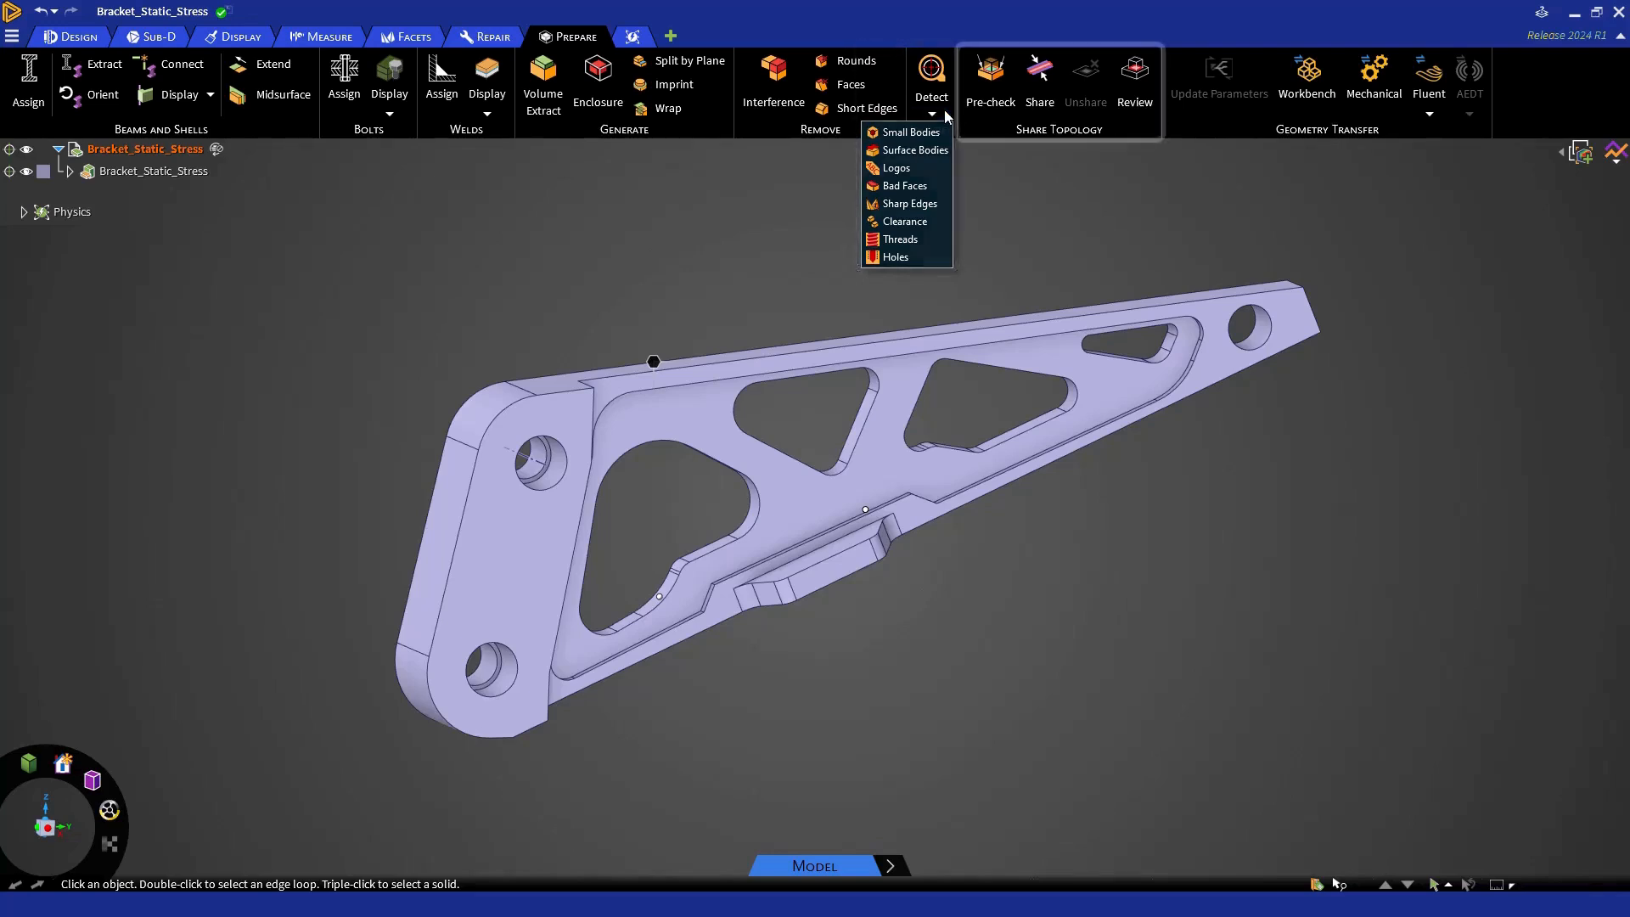
click(945, 110)
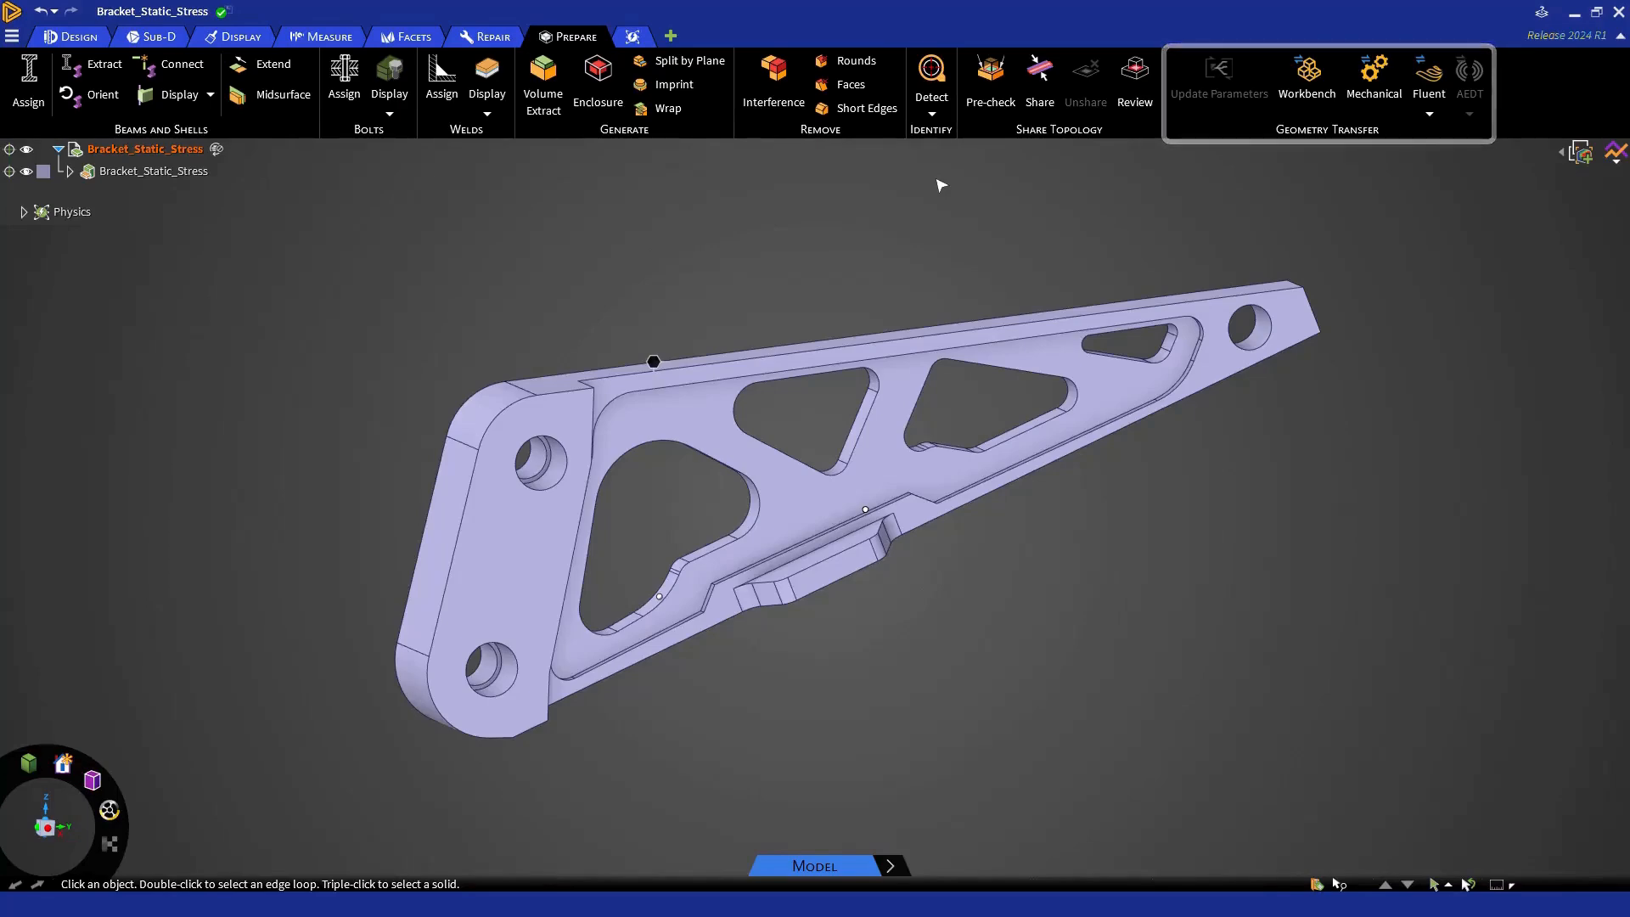
- Return to the Explore stage and hide the Bracket_Static_Stress component beneath the root of the model tree
mouse_move(901, 877)
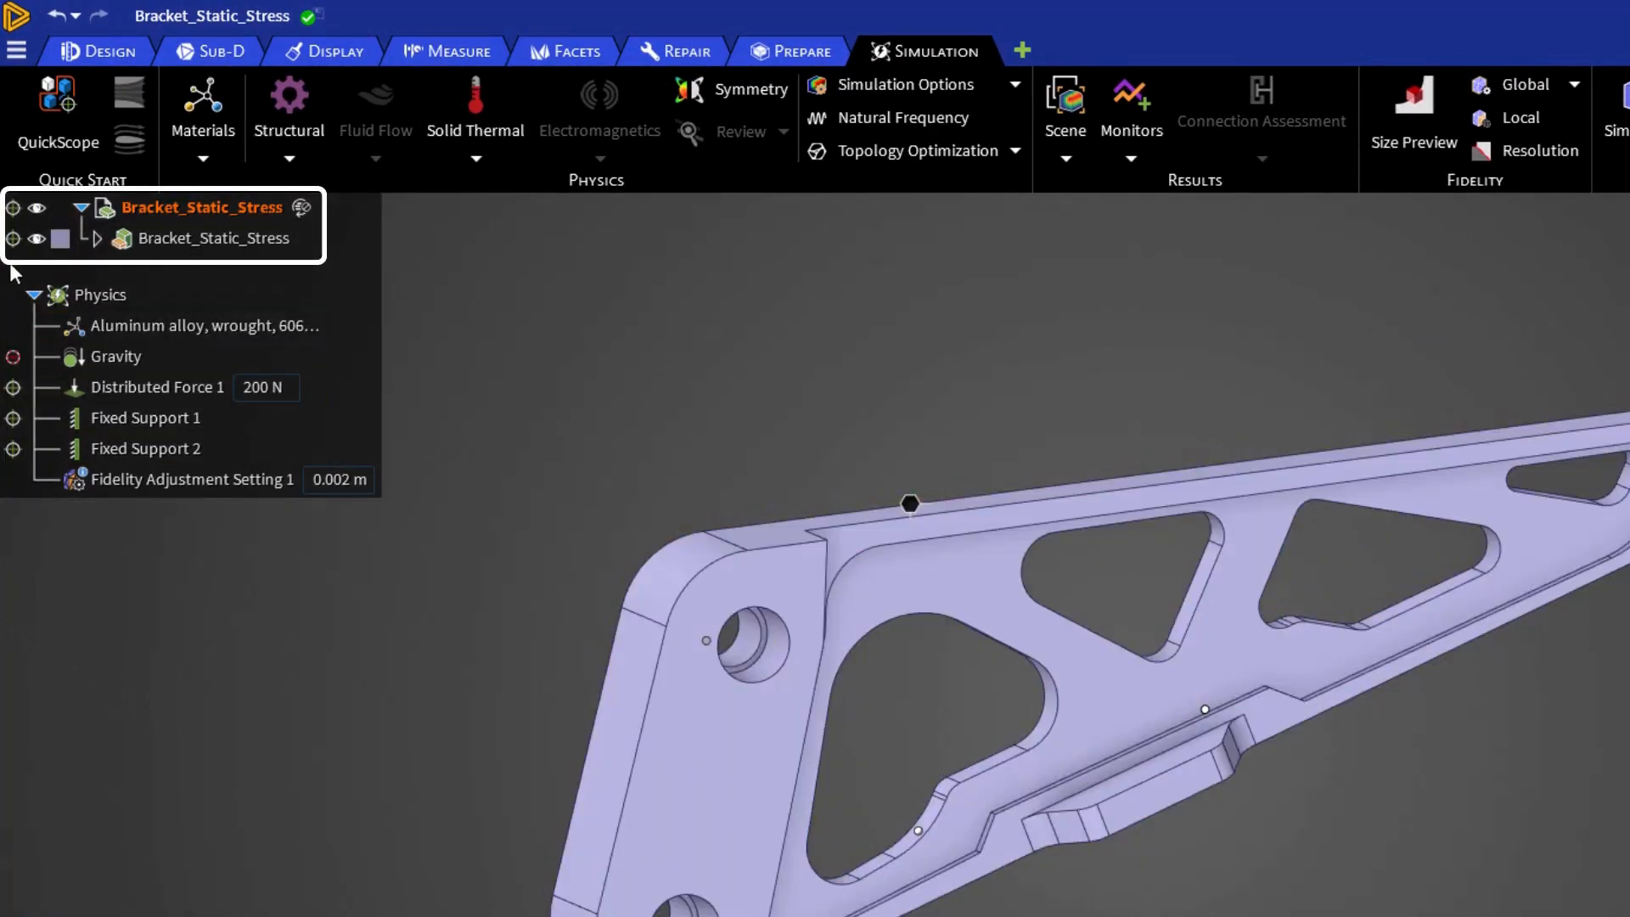
click(37, 239)
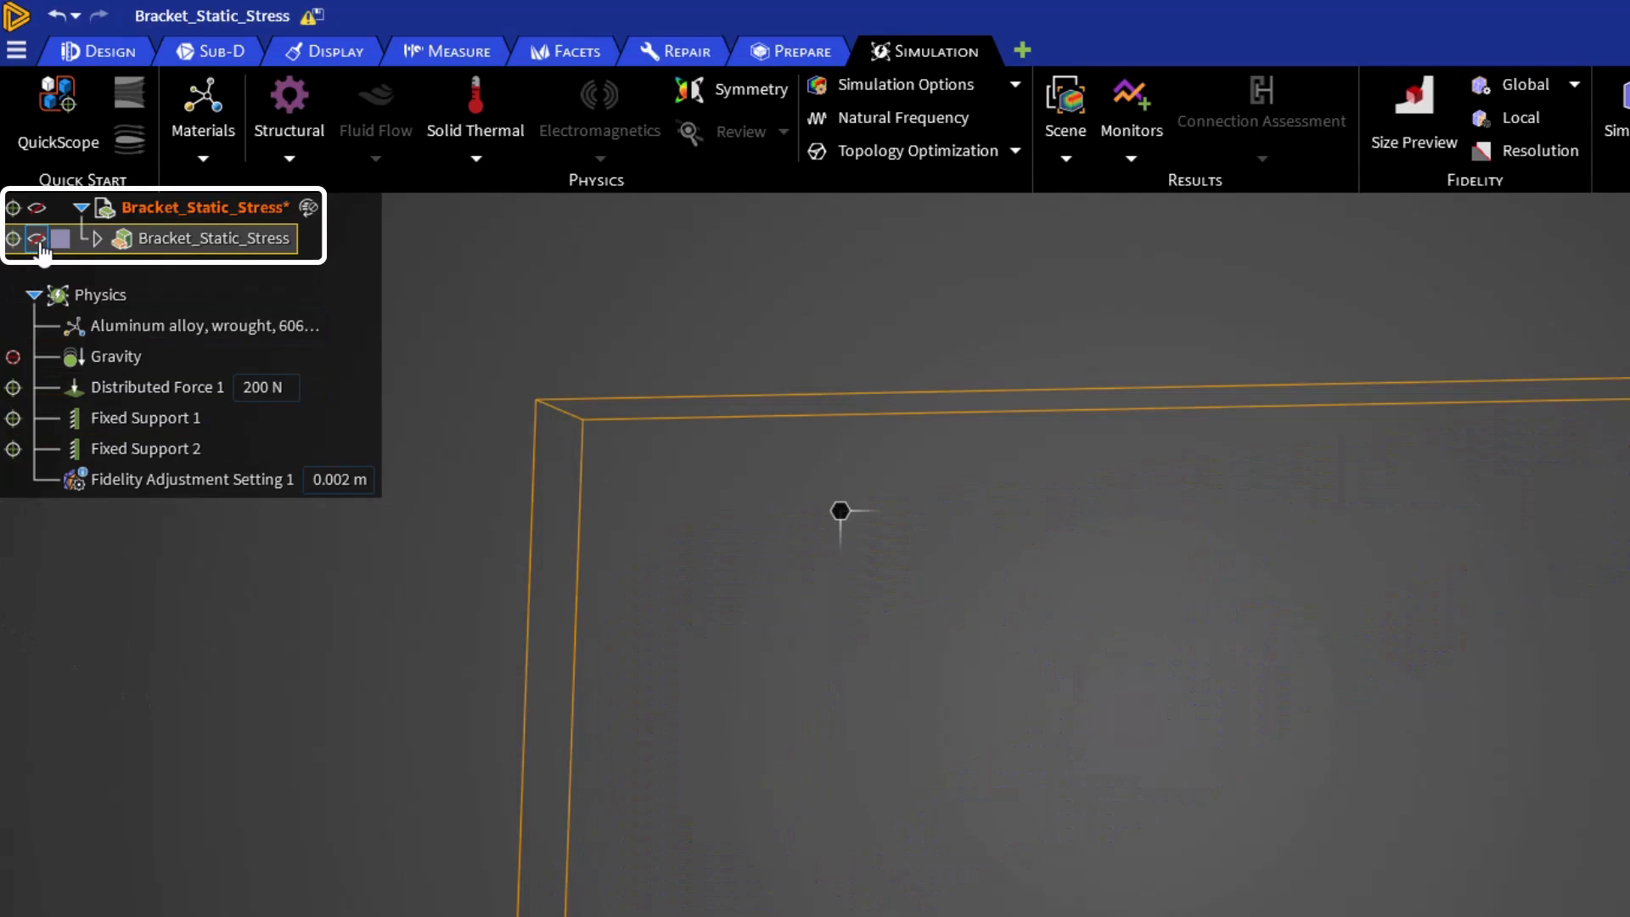
- Show the Bracket_Static_Stress component again, then exclude it from the simulation and include it back
click(37, 240)
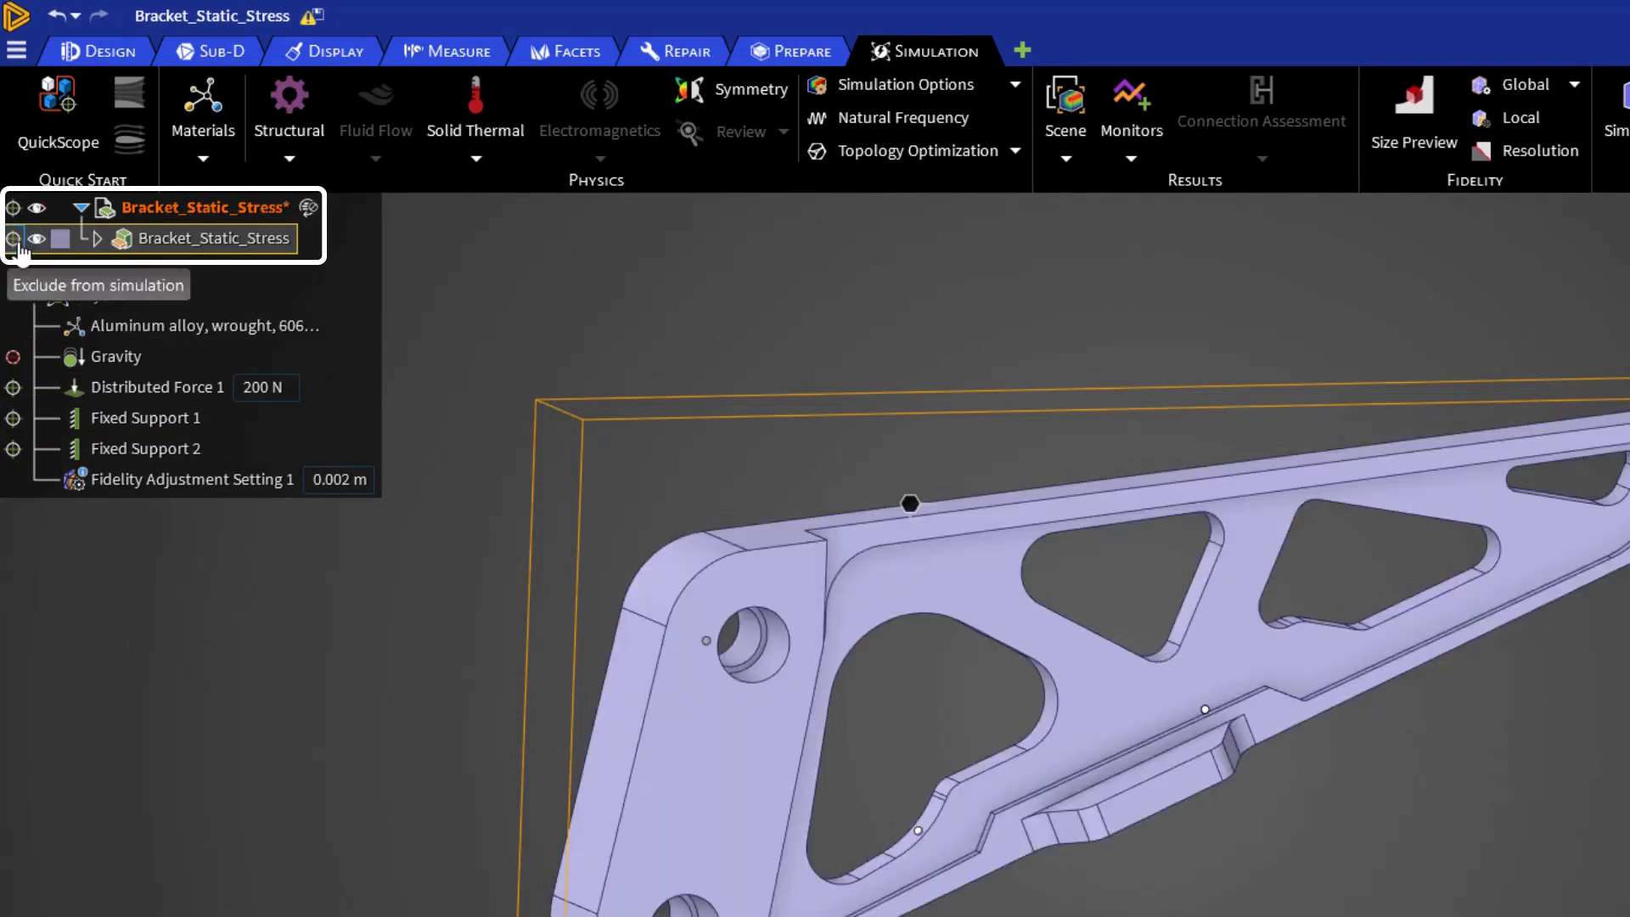
click(14, 240)
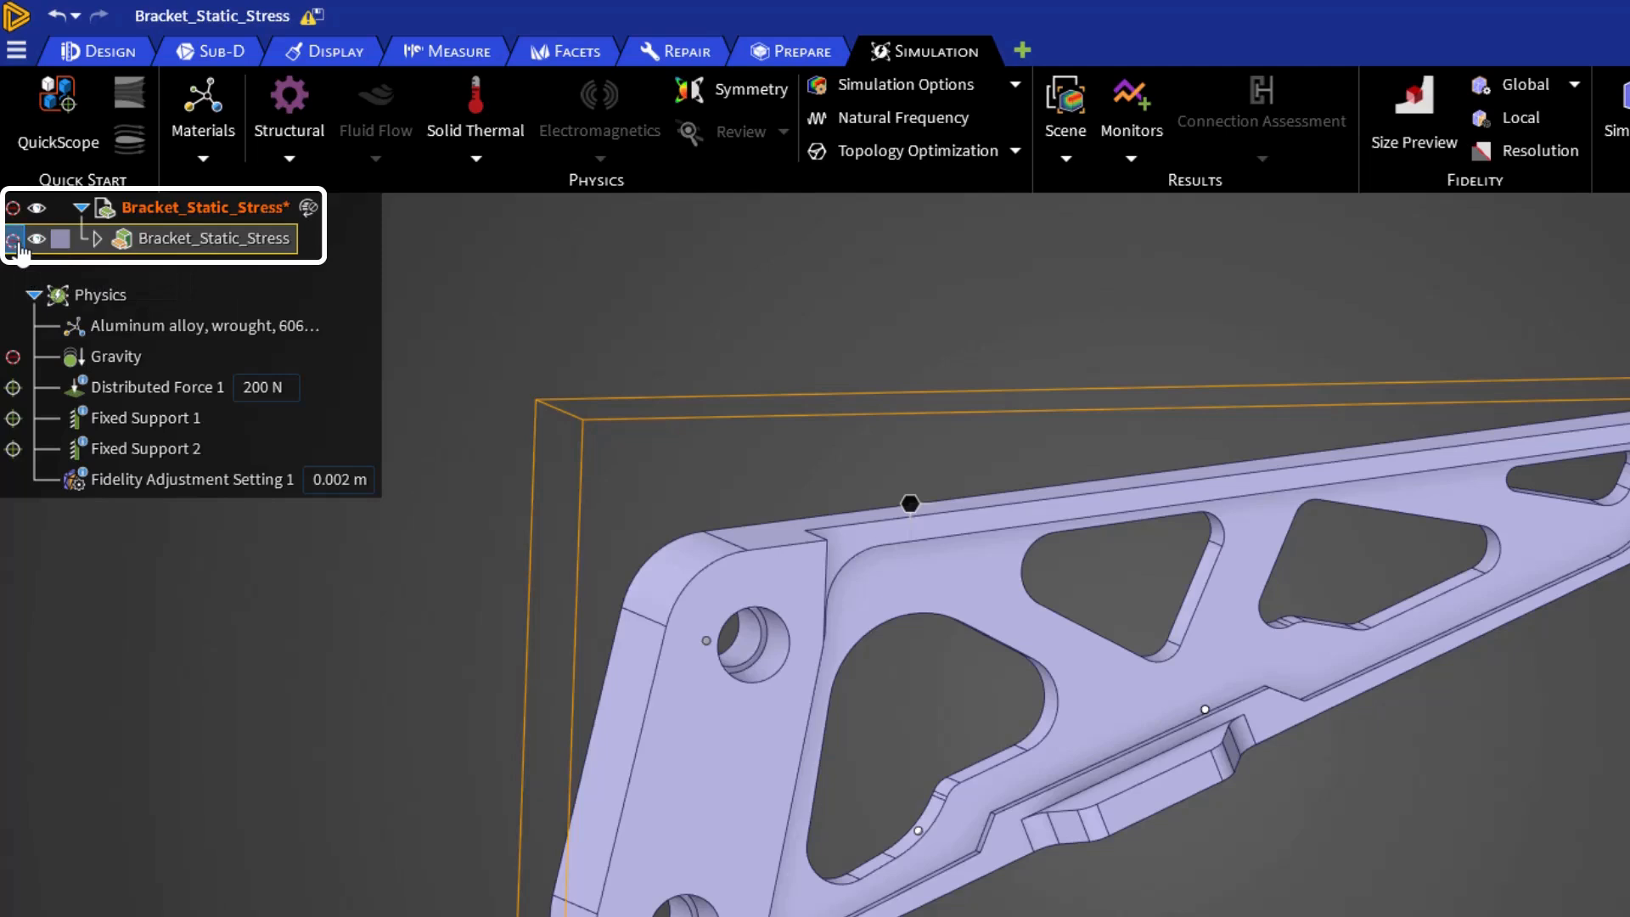
click(14, 241)
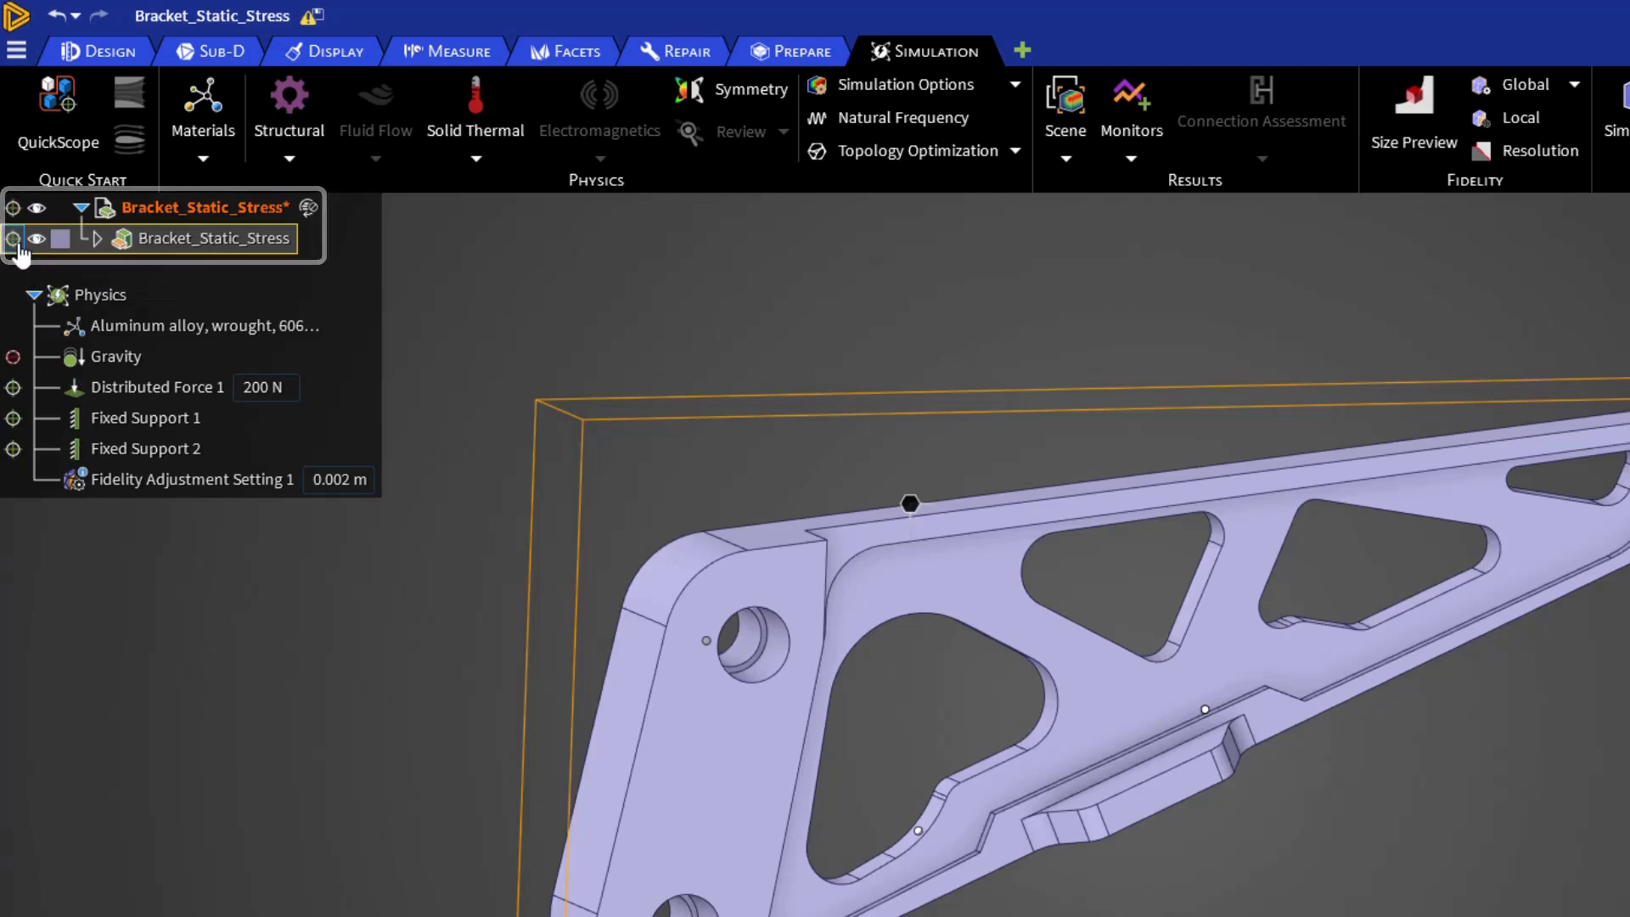
- Review the messages attached to Simulation 1 in the Explore stage
click(433, 771)
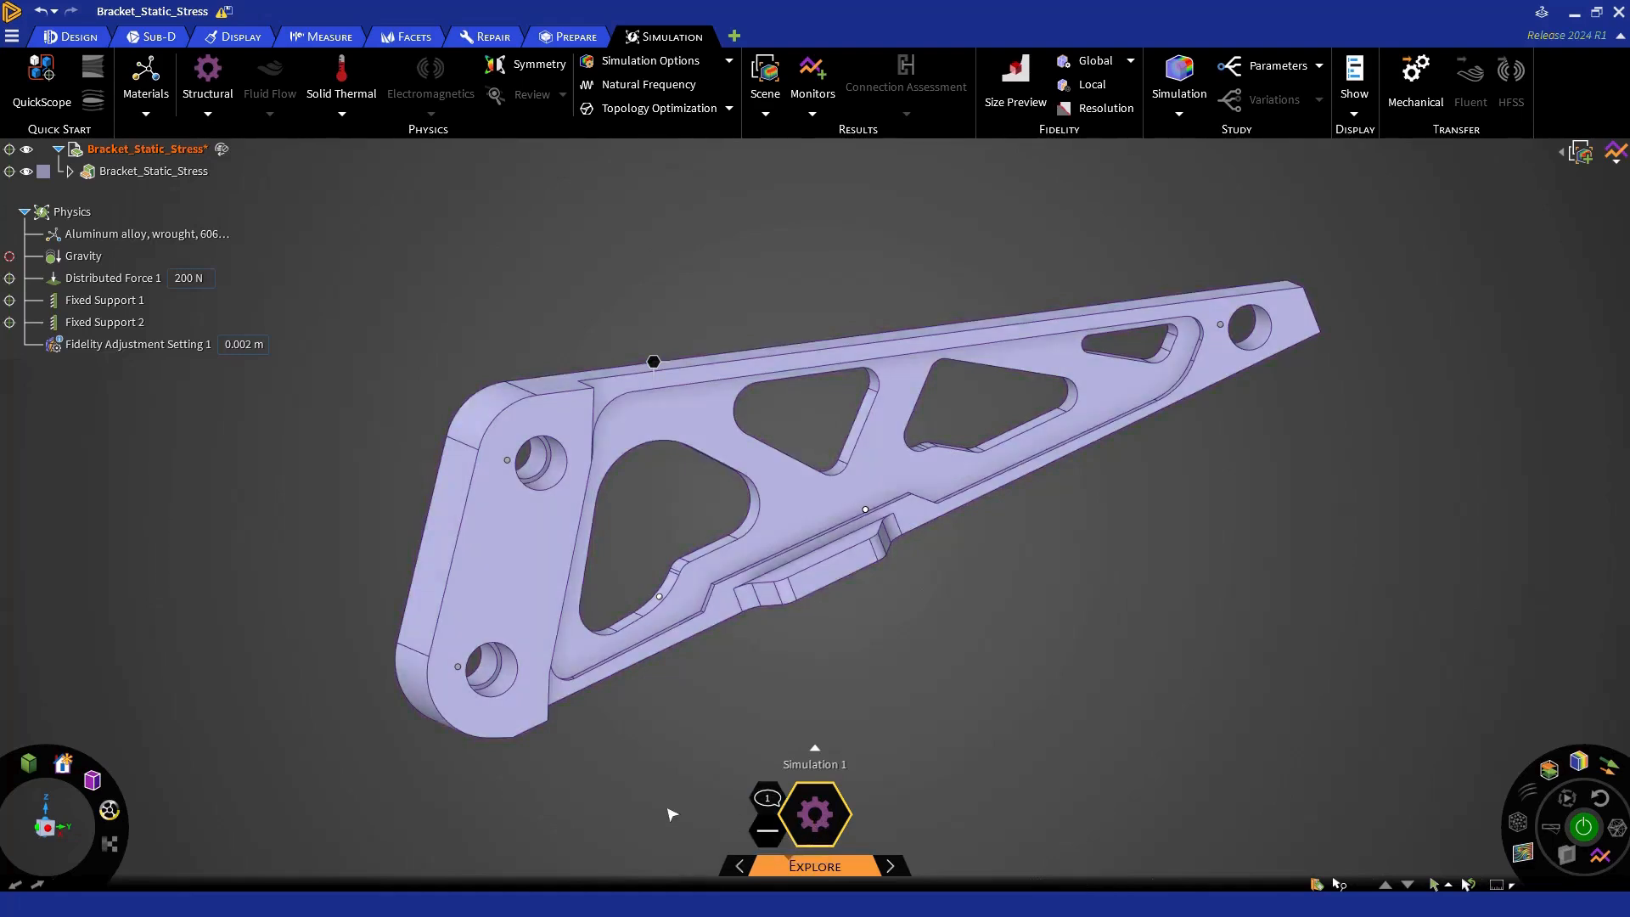
click(768, 803)
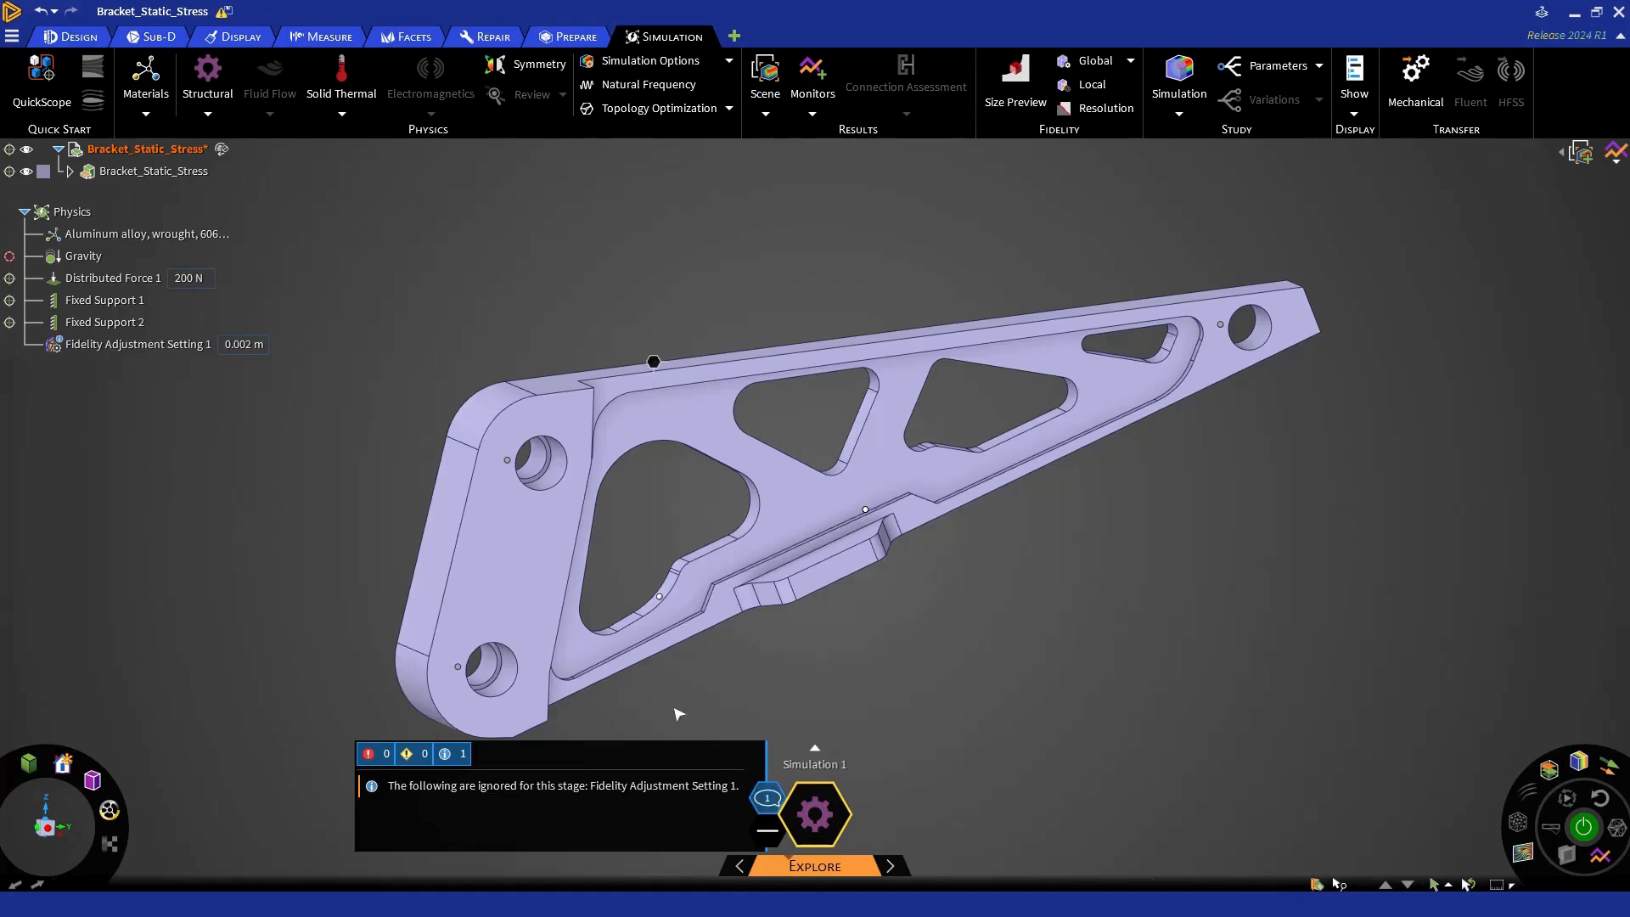
- Try to delete the bracket's lower inner pocket edge, and read the message log before closing it
click(633, 652)
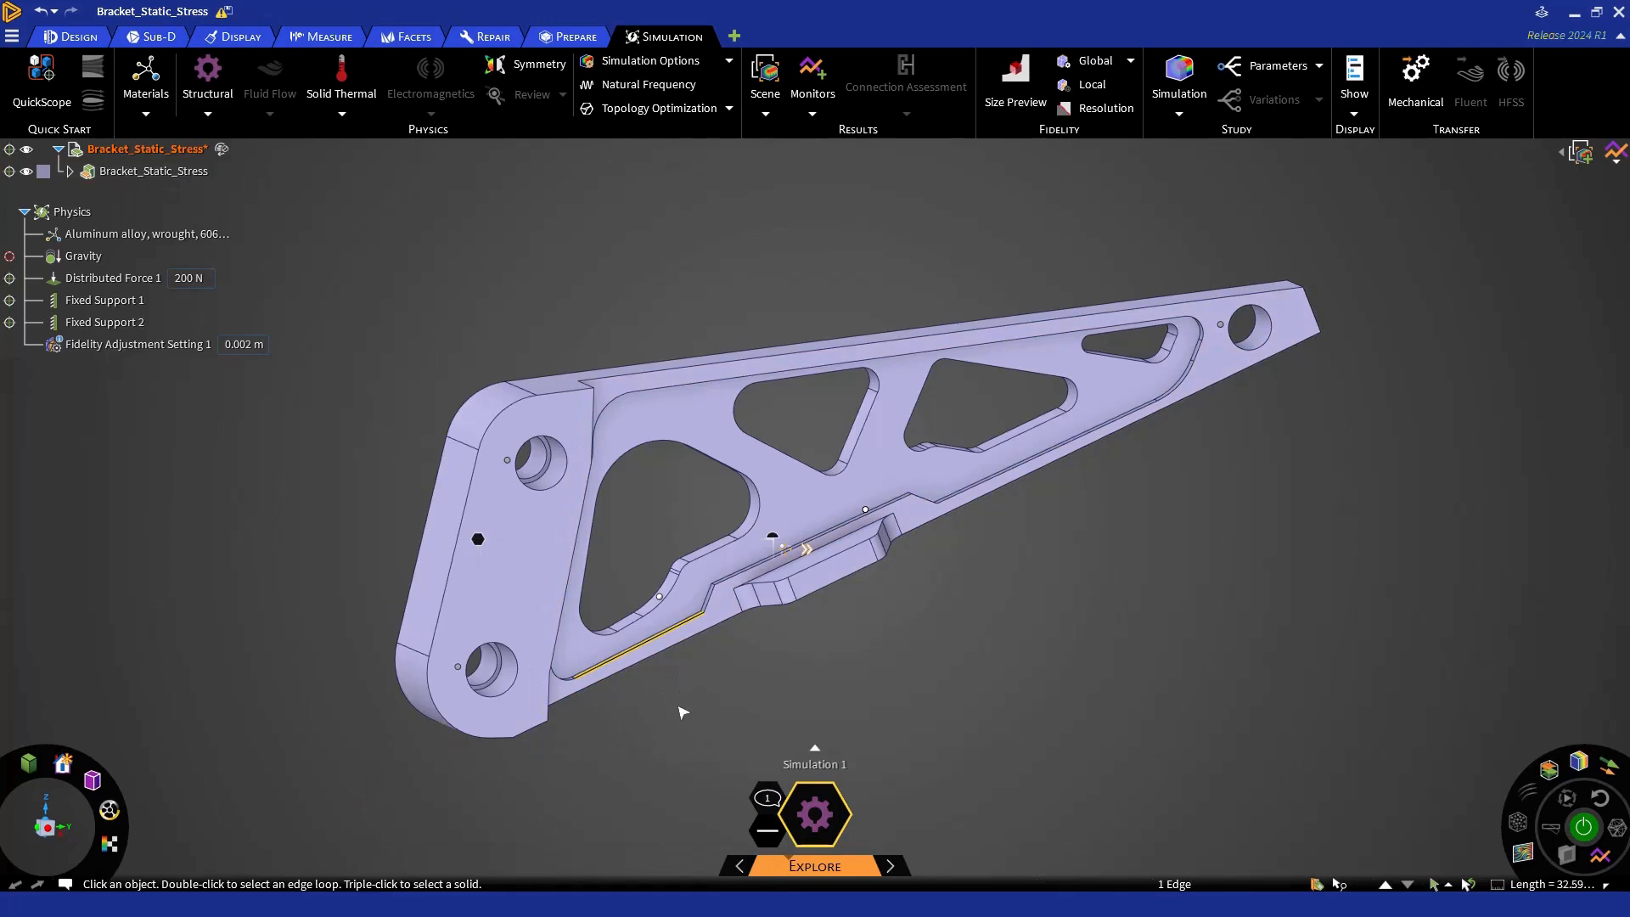
key(Delete)
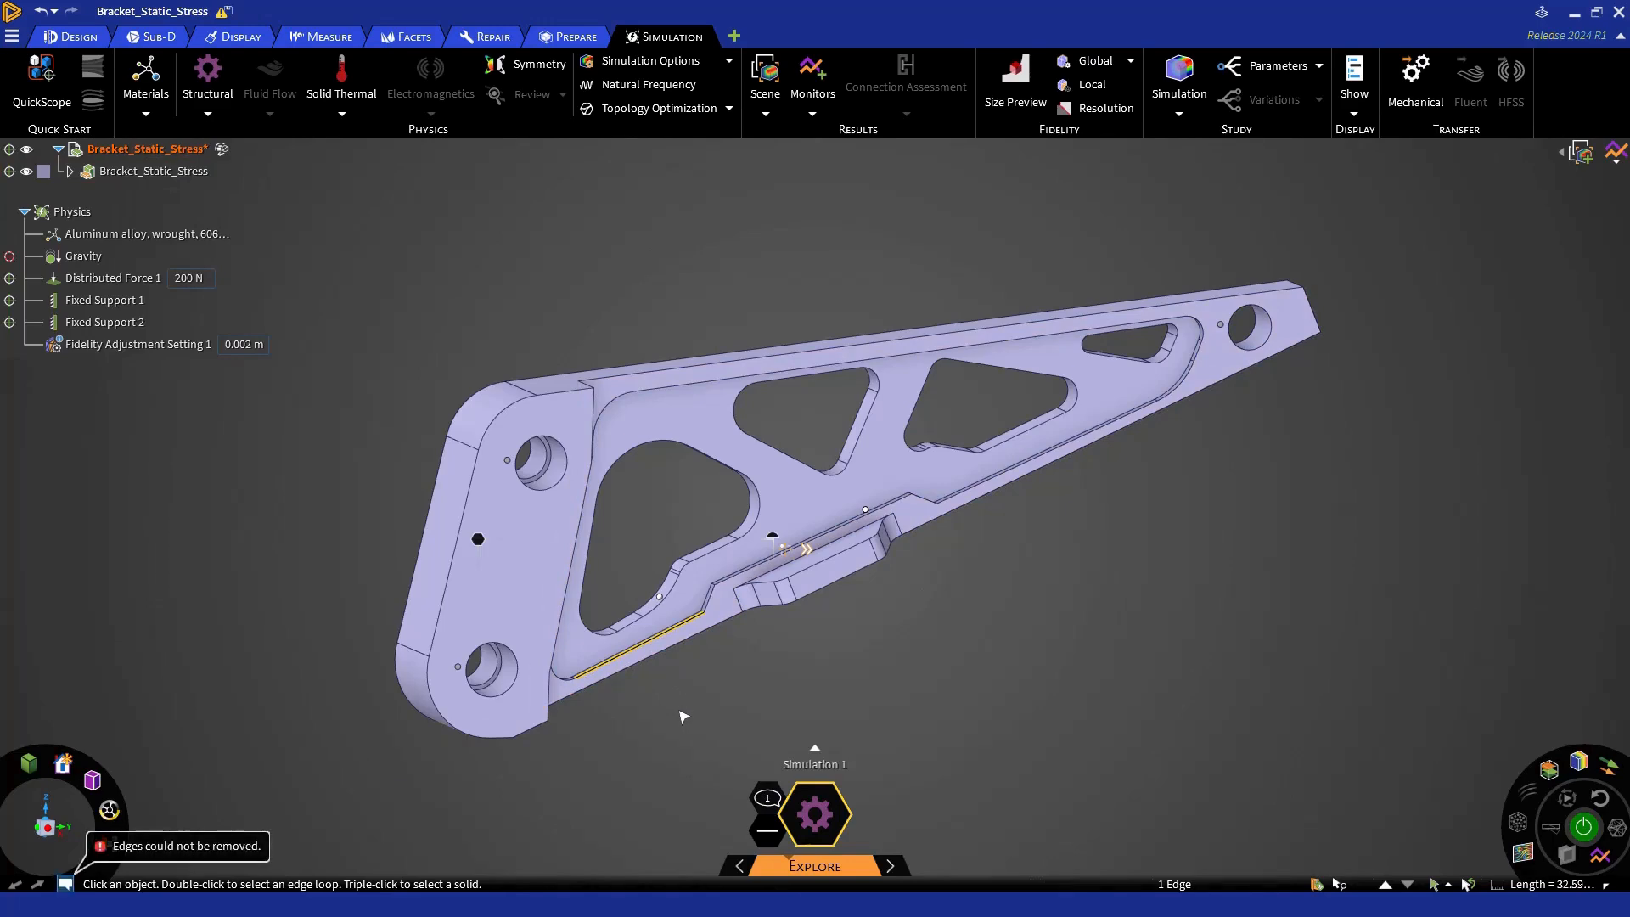
click(65, 885)
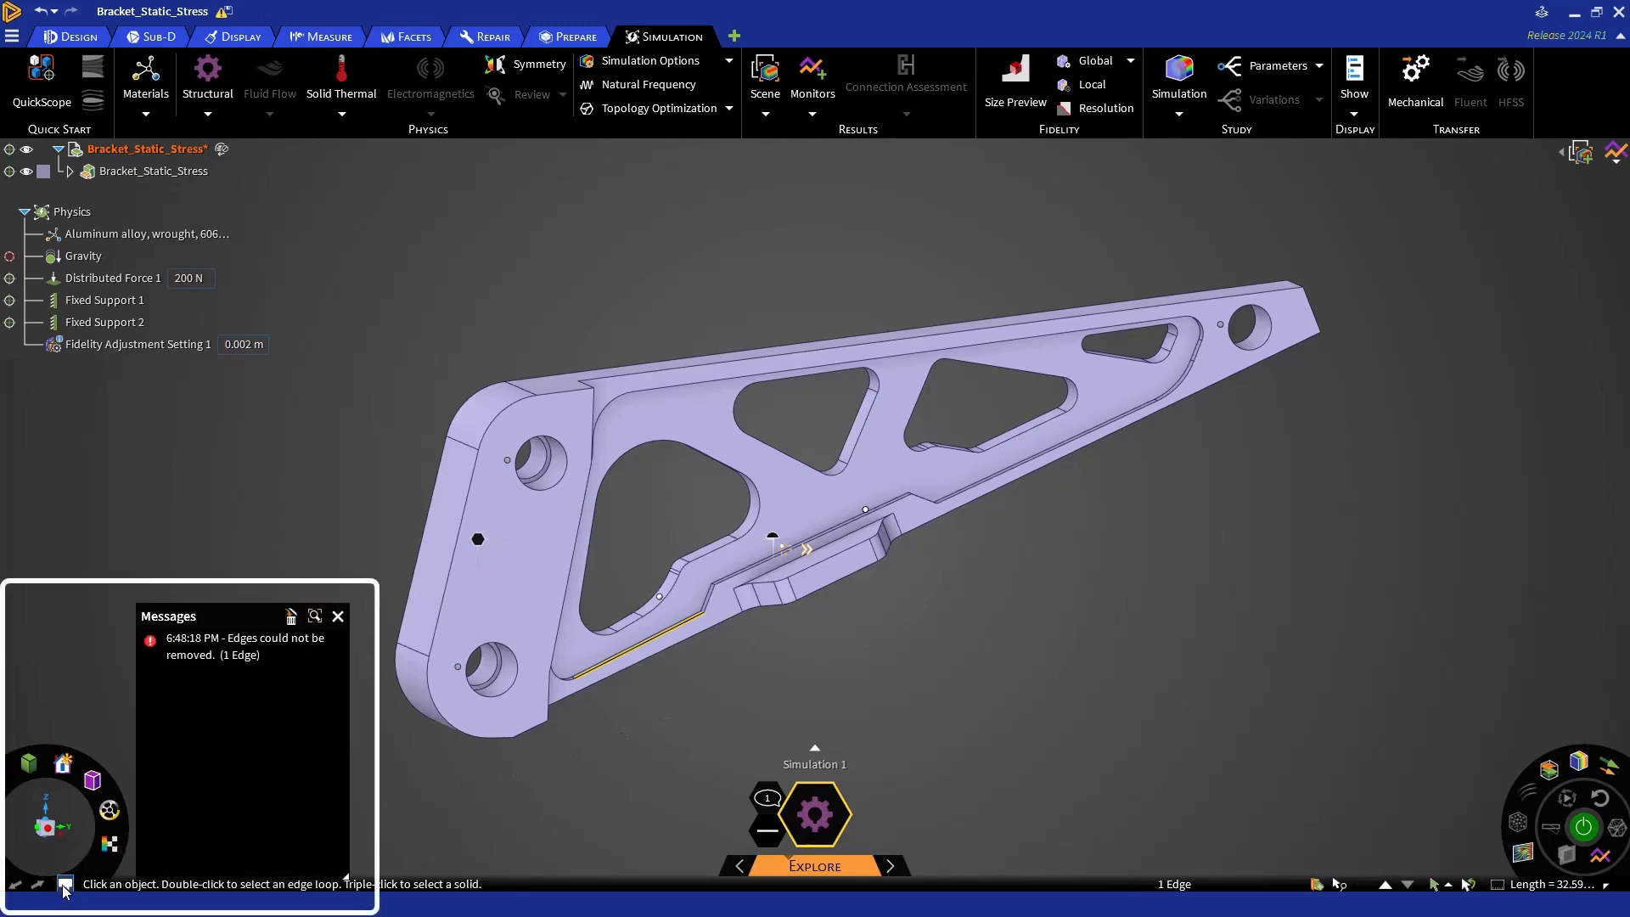
click(338, 618)
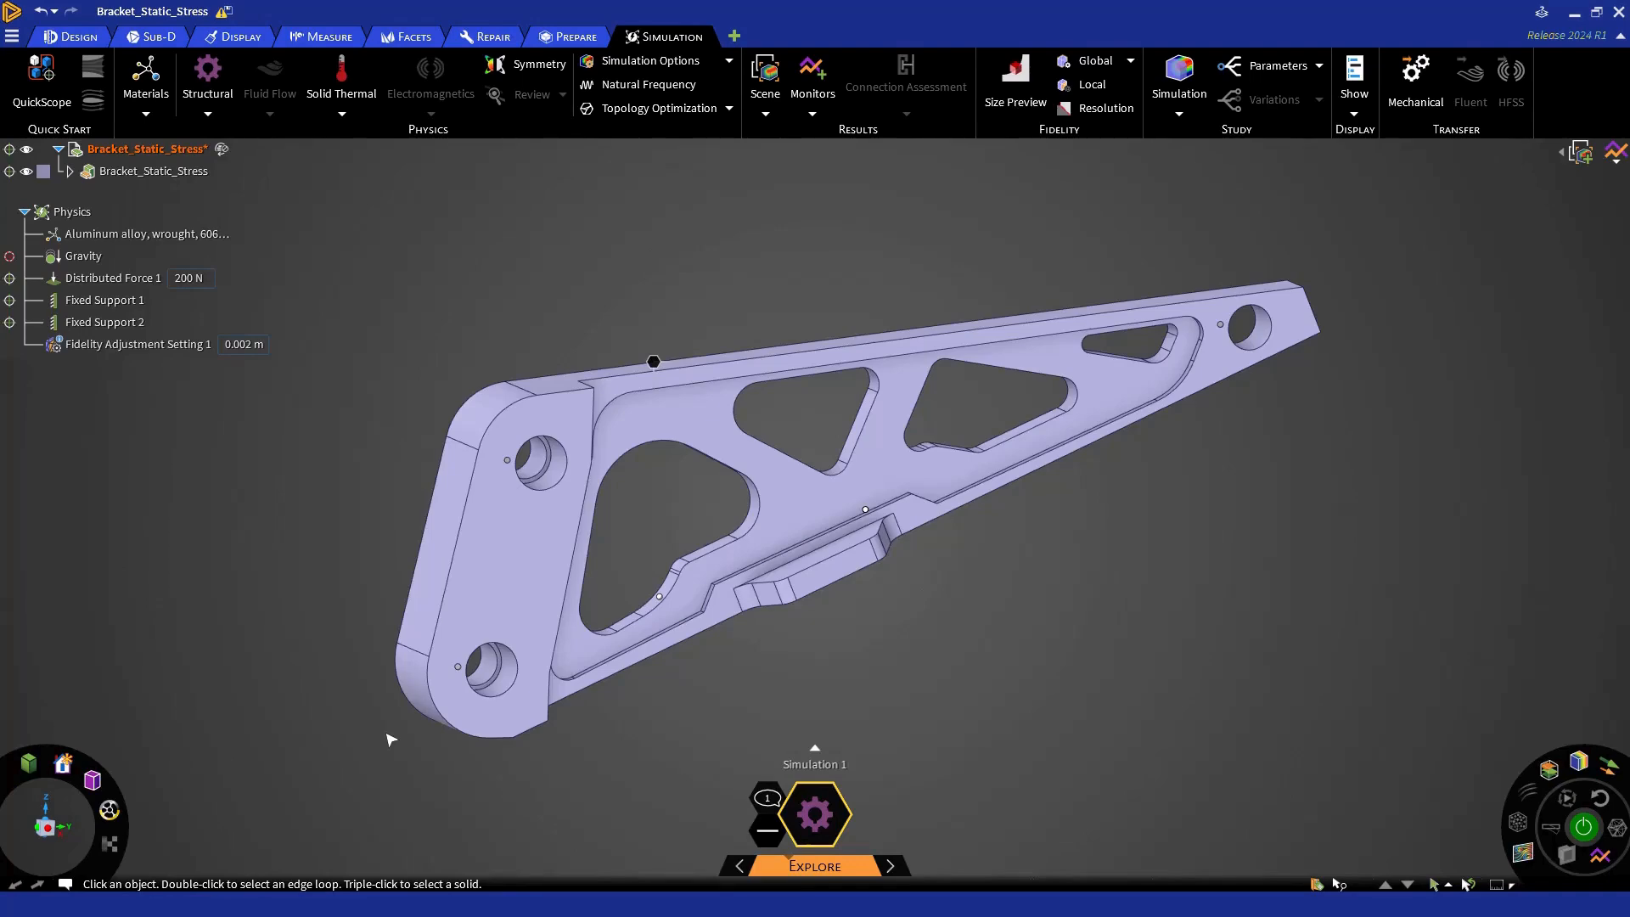
- Activate Pull and select in turn the lower tab face, the mounting face, the front rim face and the hole at the bracket's narrow end
click(85, 38)
click(385, 78)
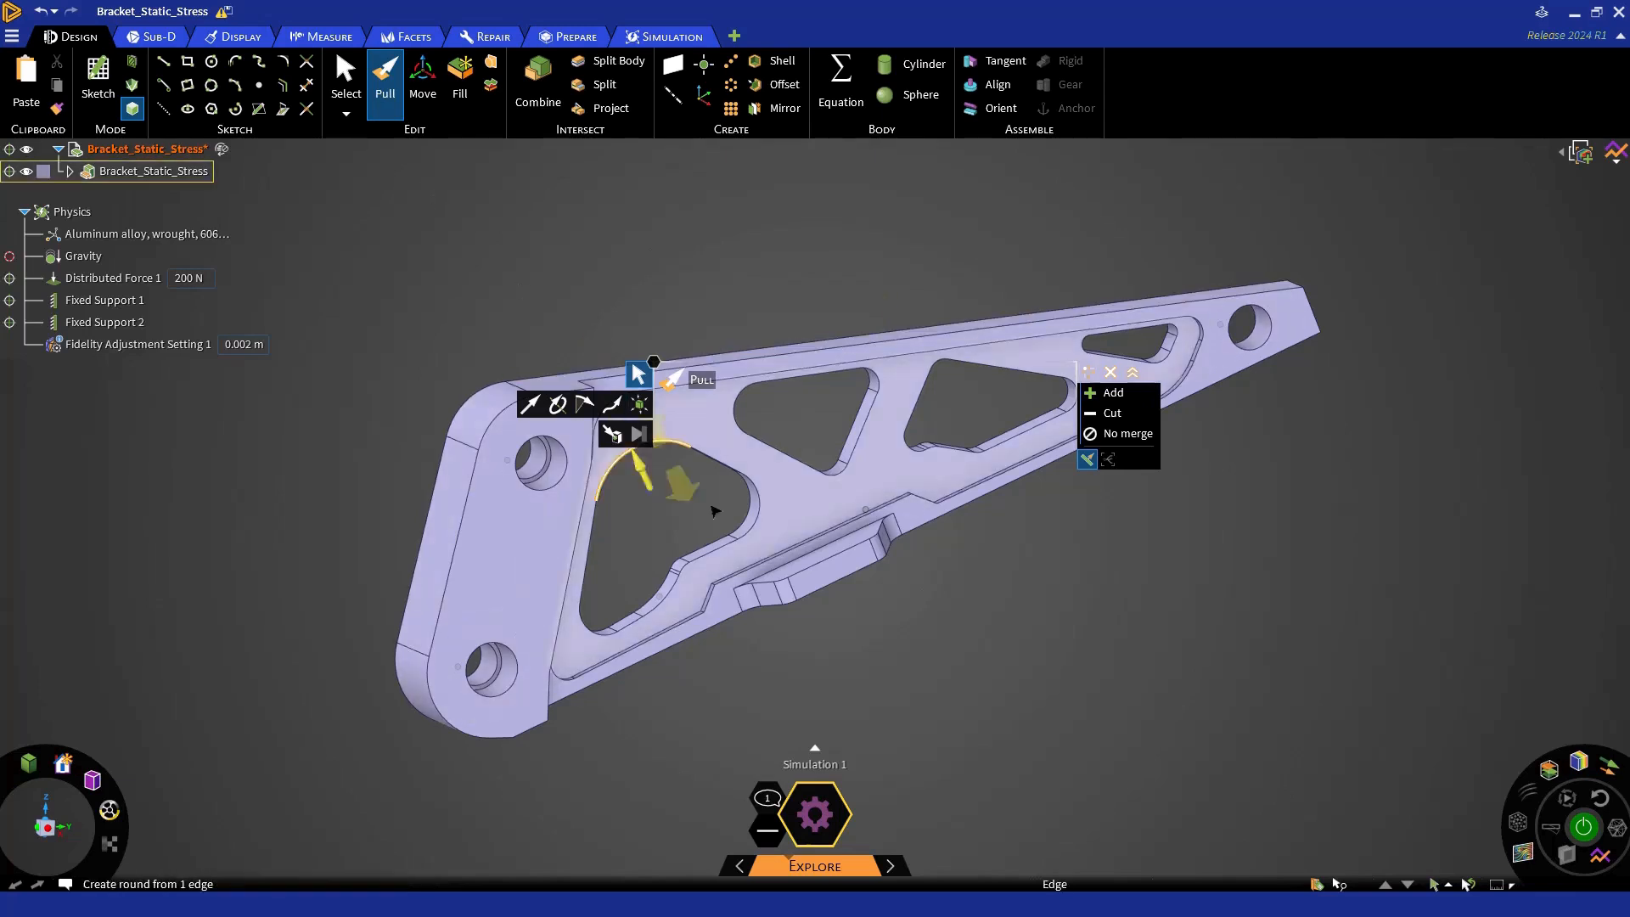
click(815, 582)
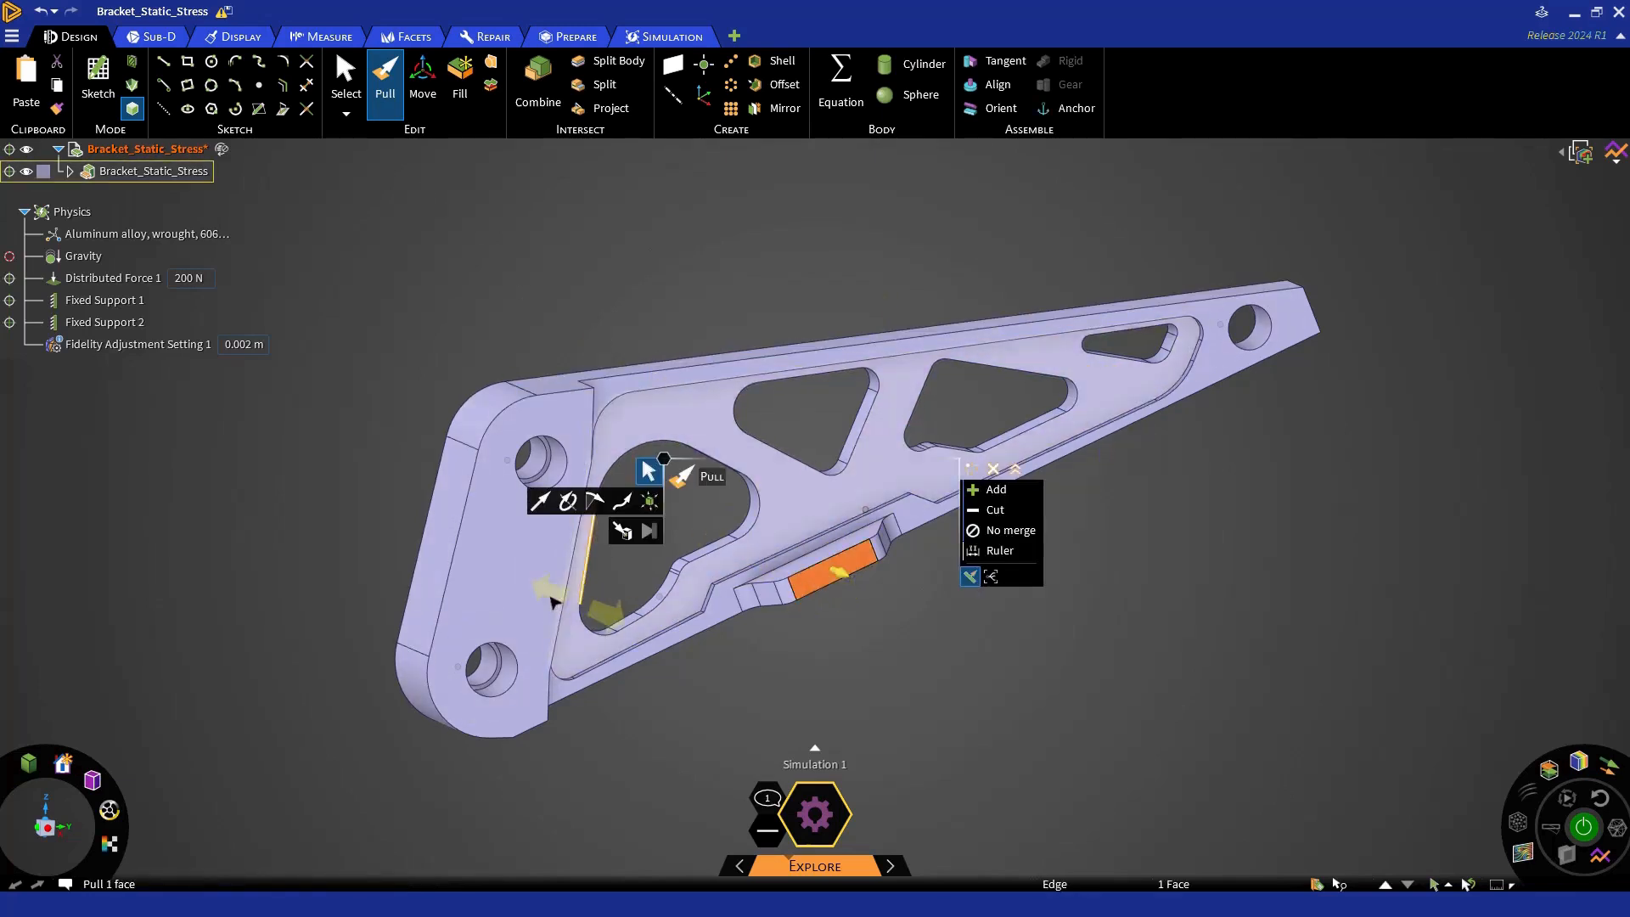
click(514, 600)
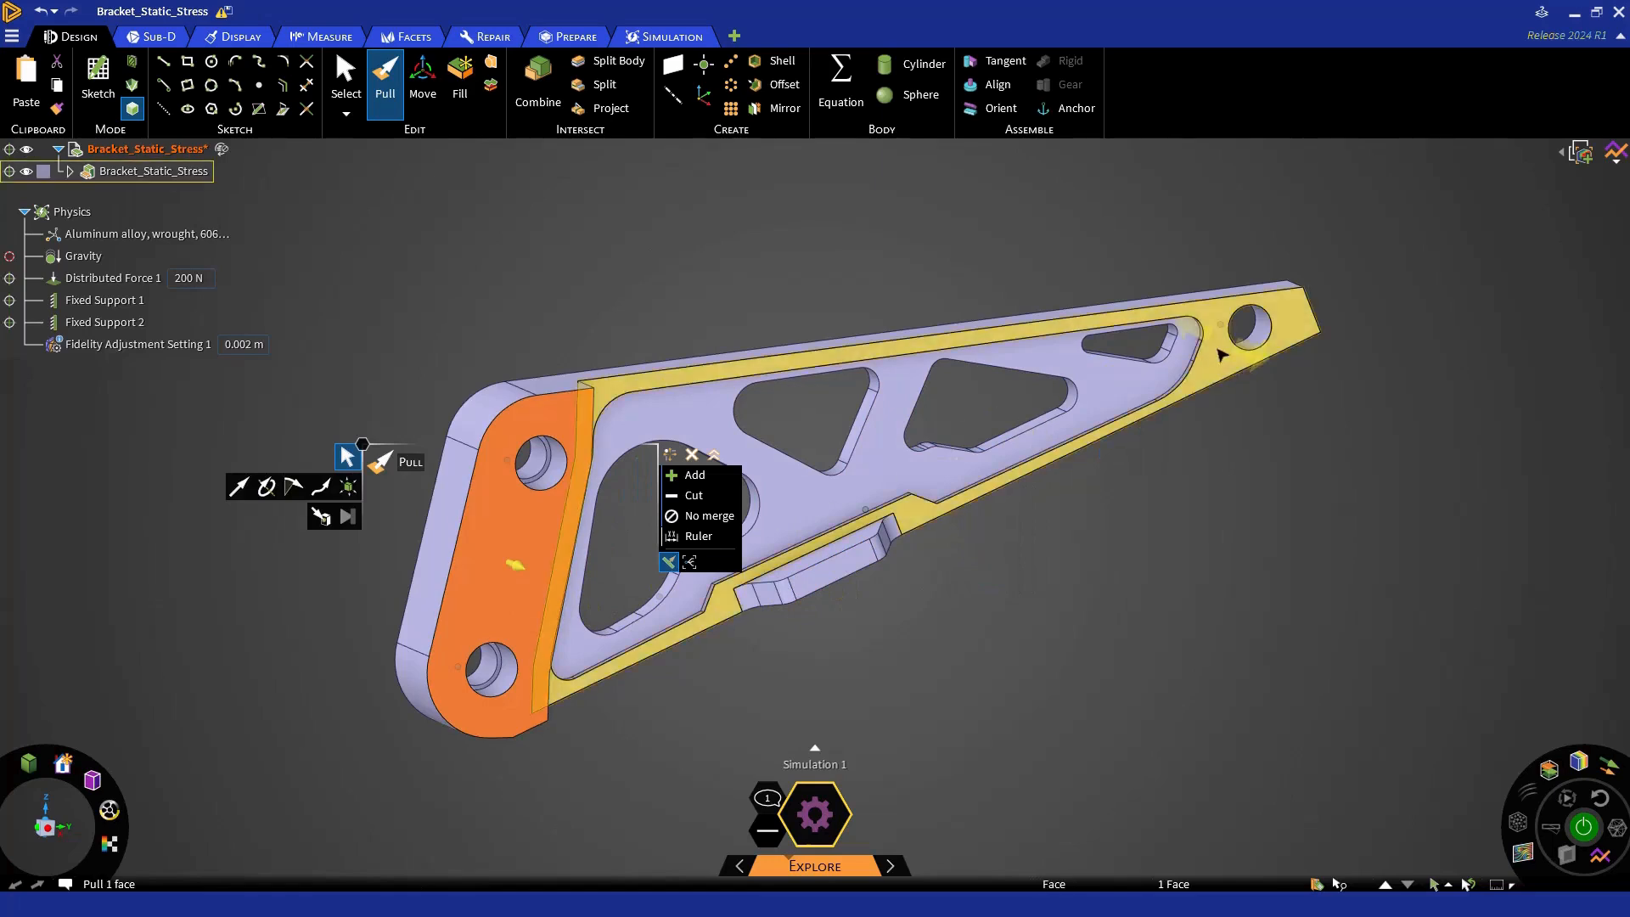
click(1227, 348)
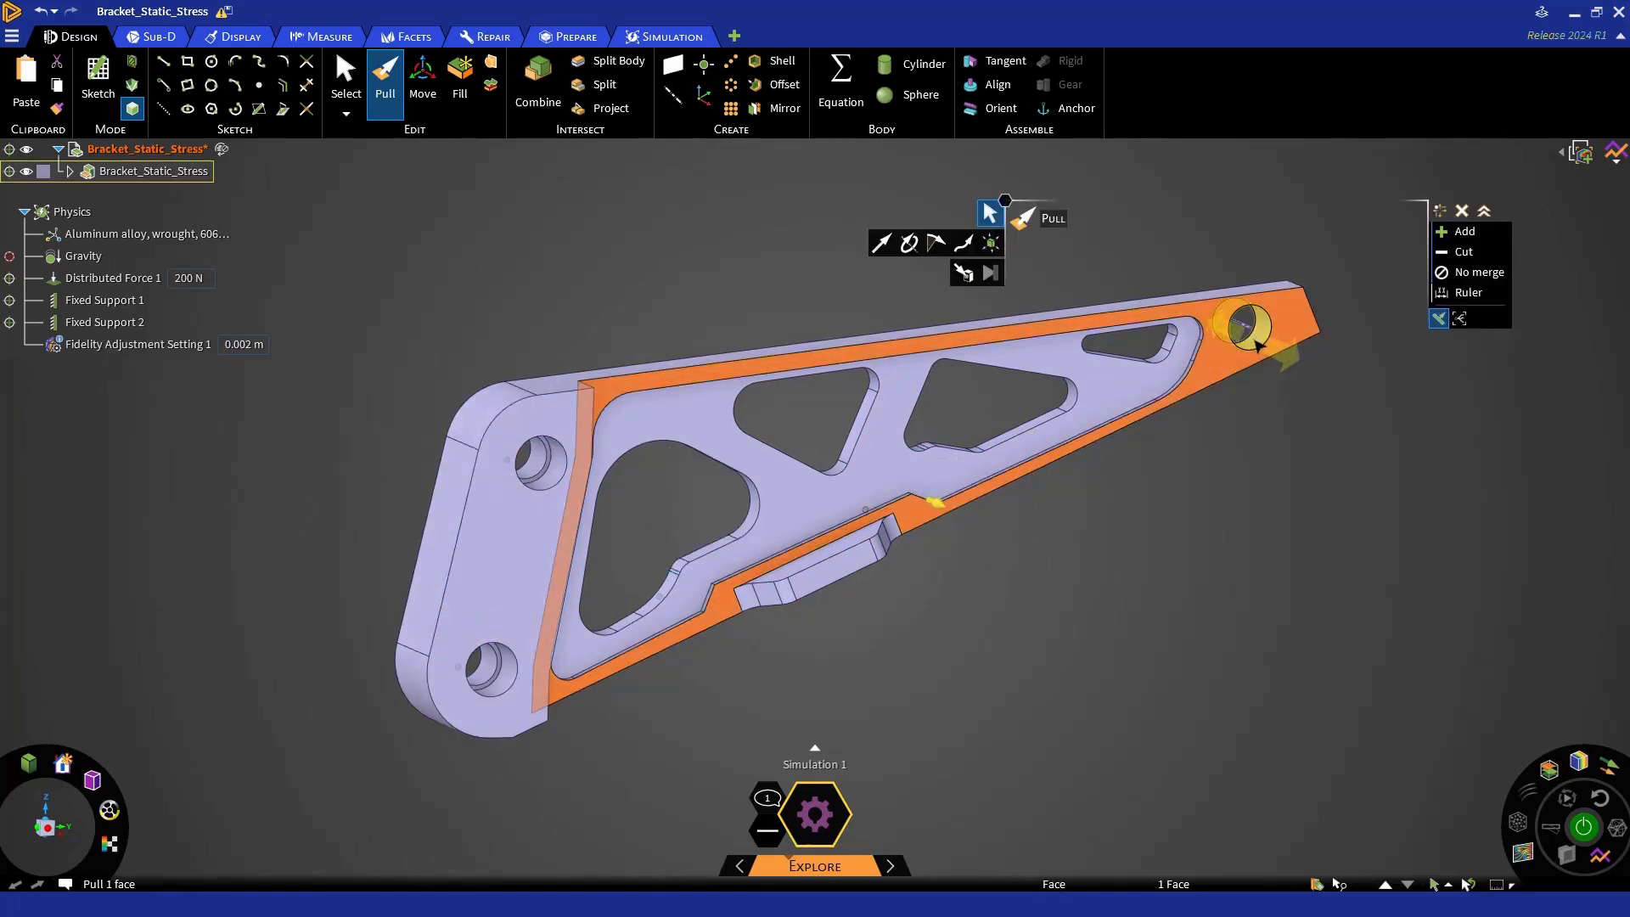
click(1255, 340)
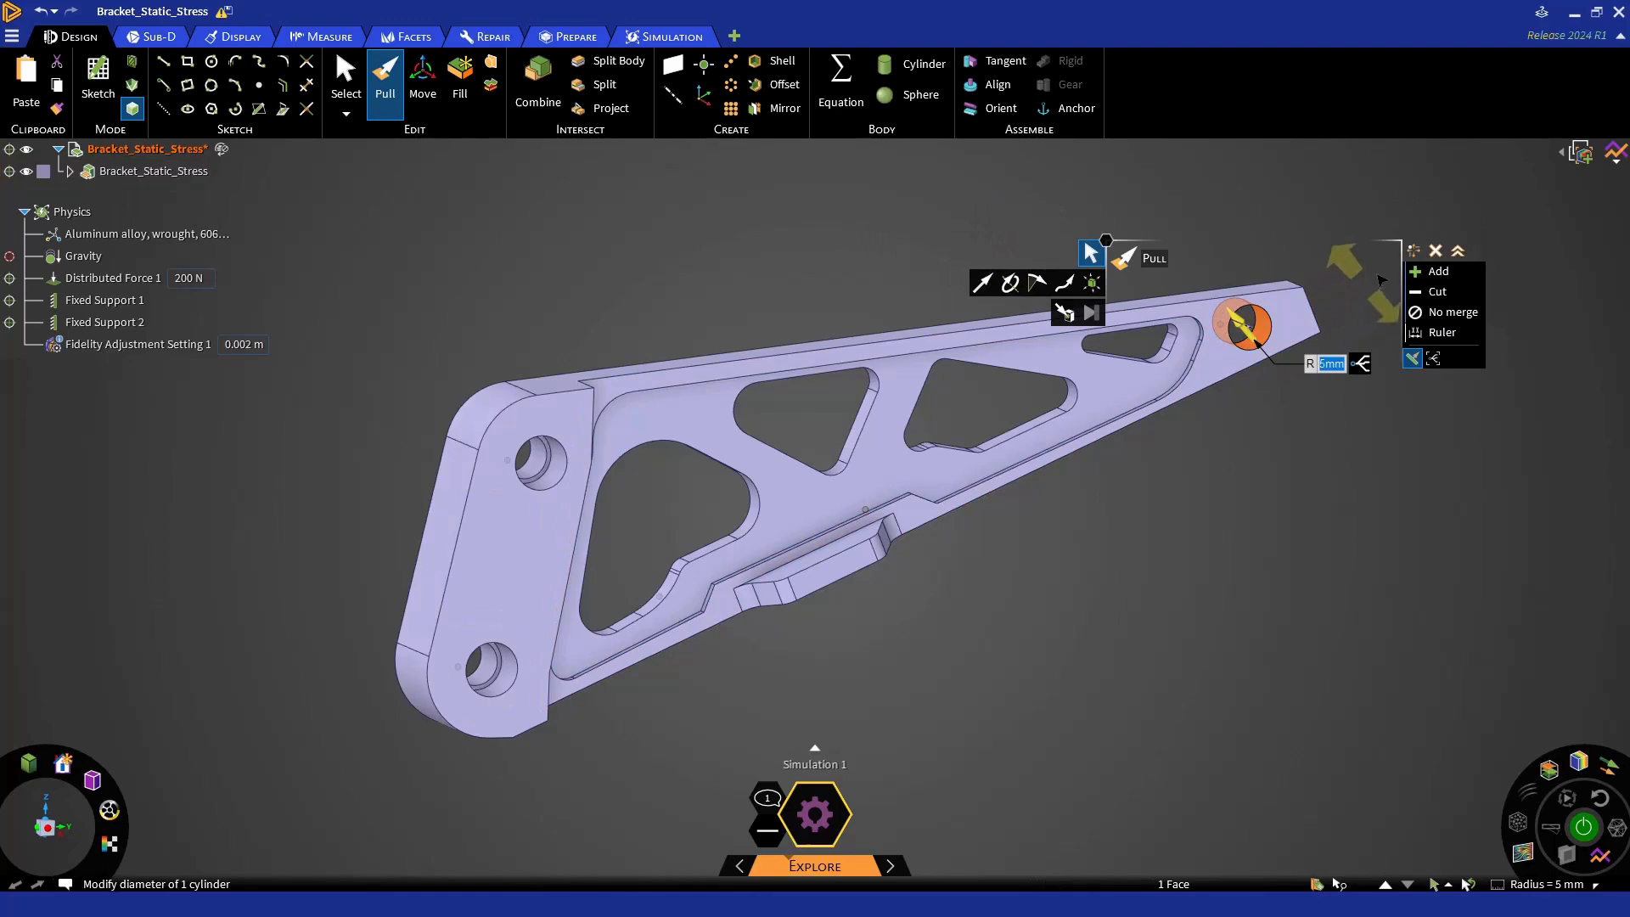
- Relocate the floating Pull options, restore their default placement near the selected hole, and exit the tool
drag(1408, 251, 905, 192)
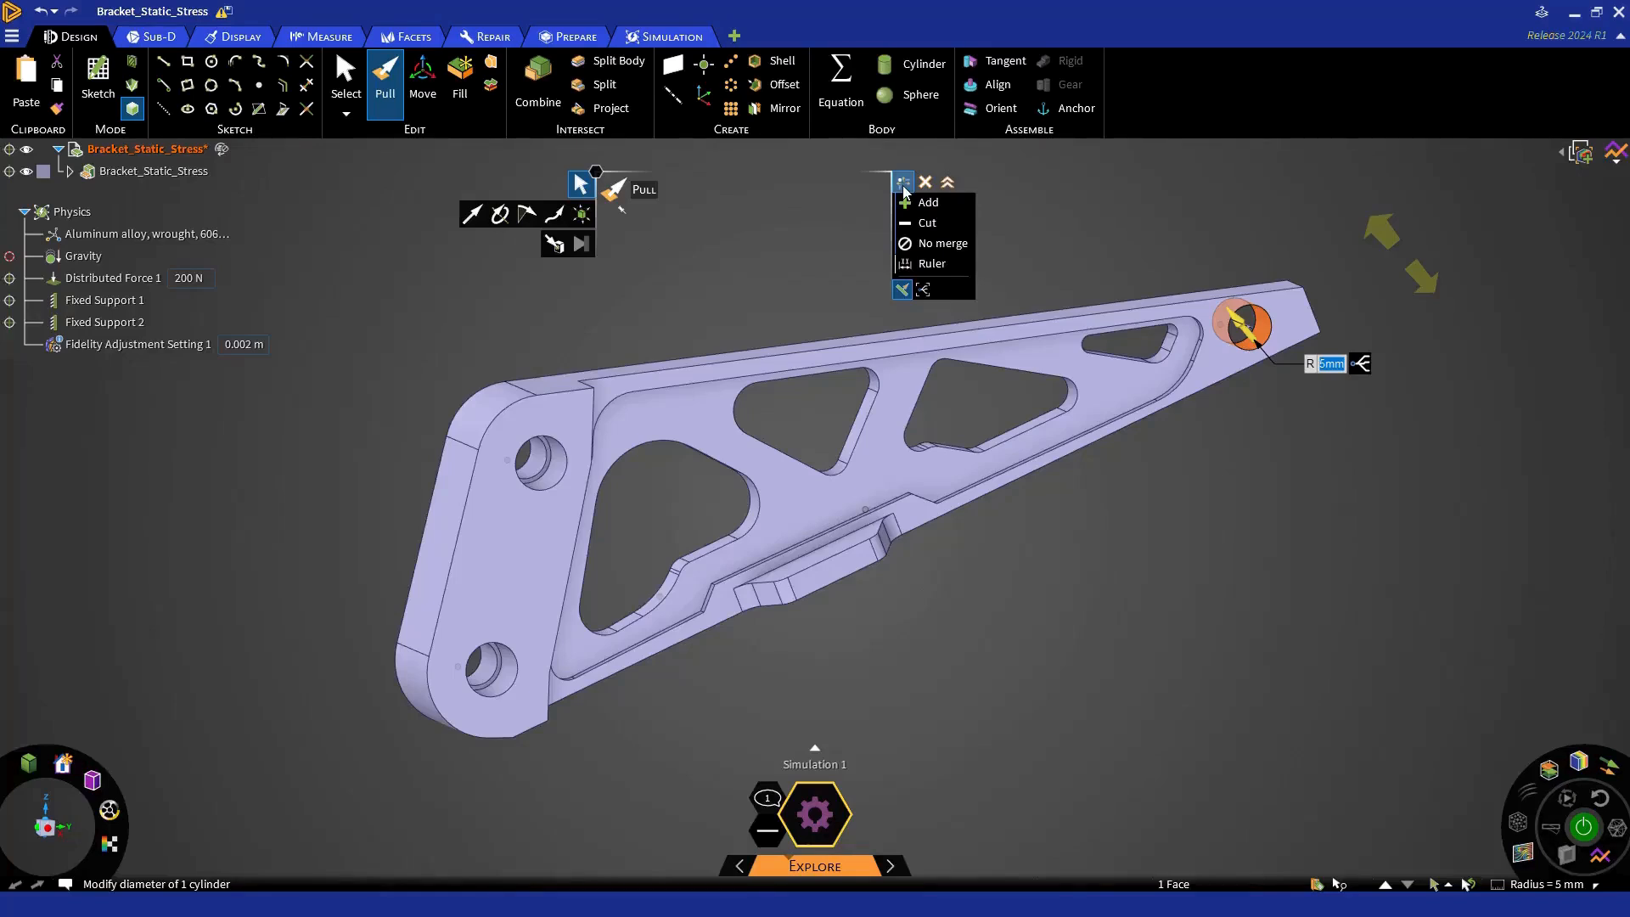
double_click(903, 186)
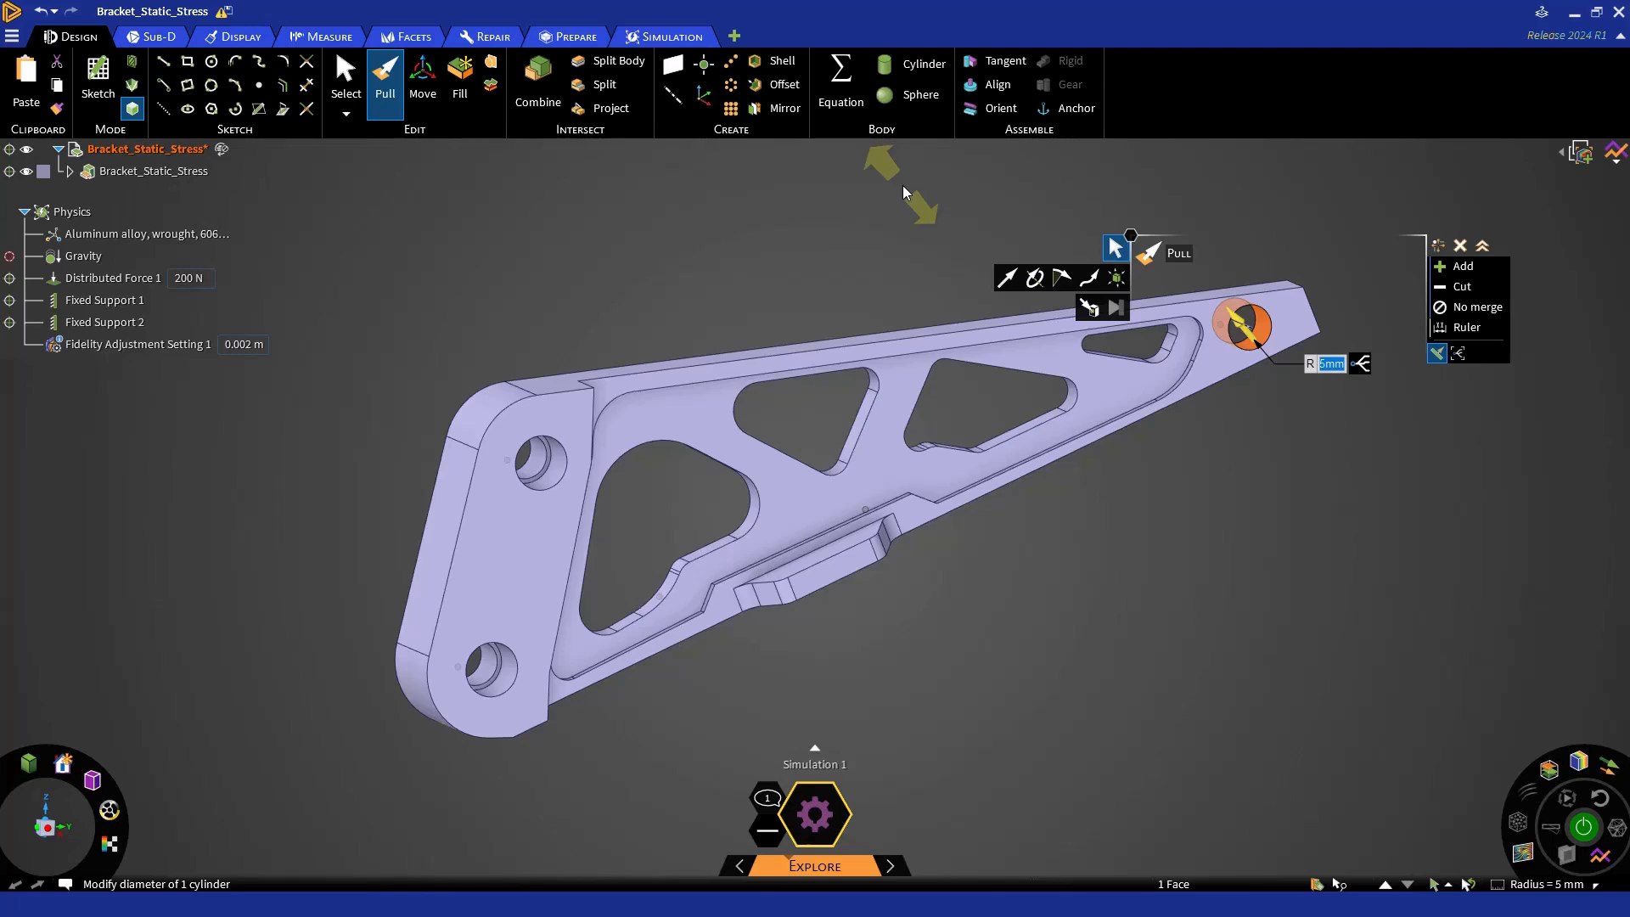
key(Escape)
key(Escape)
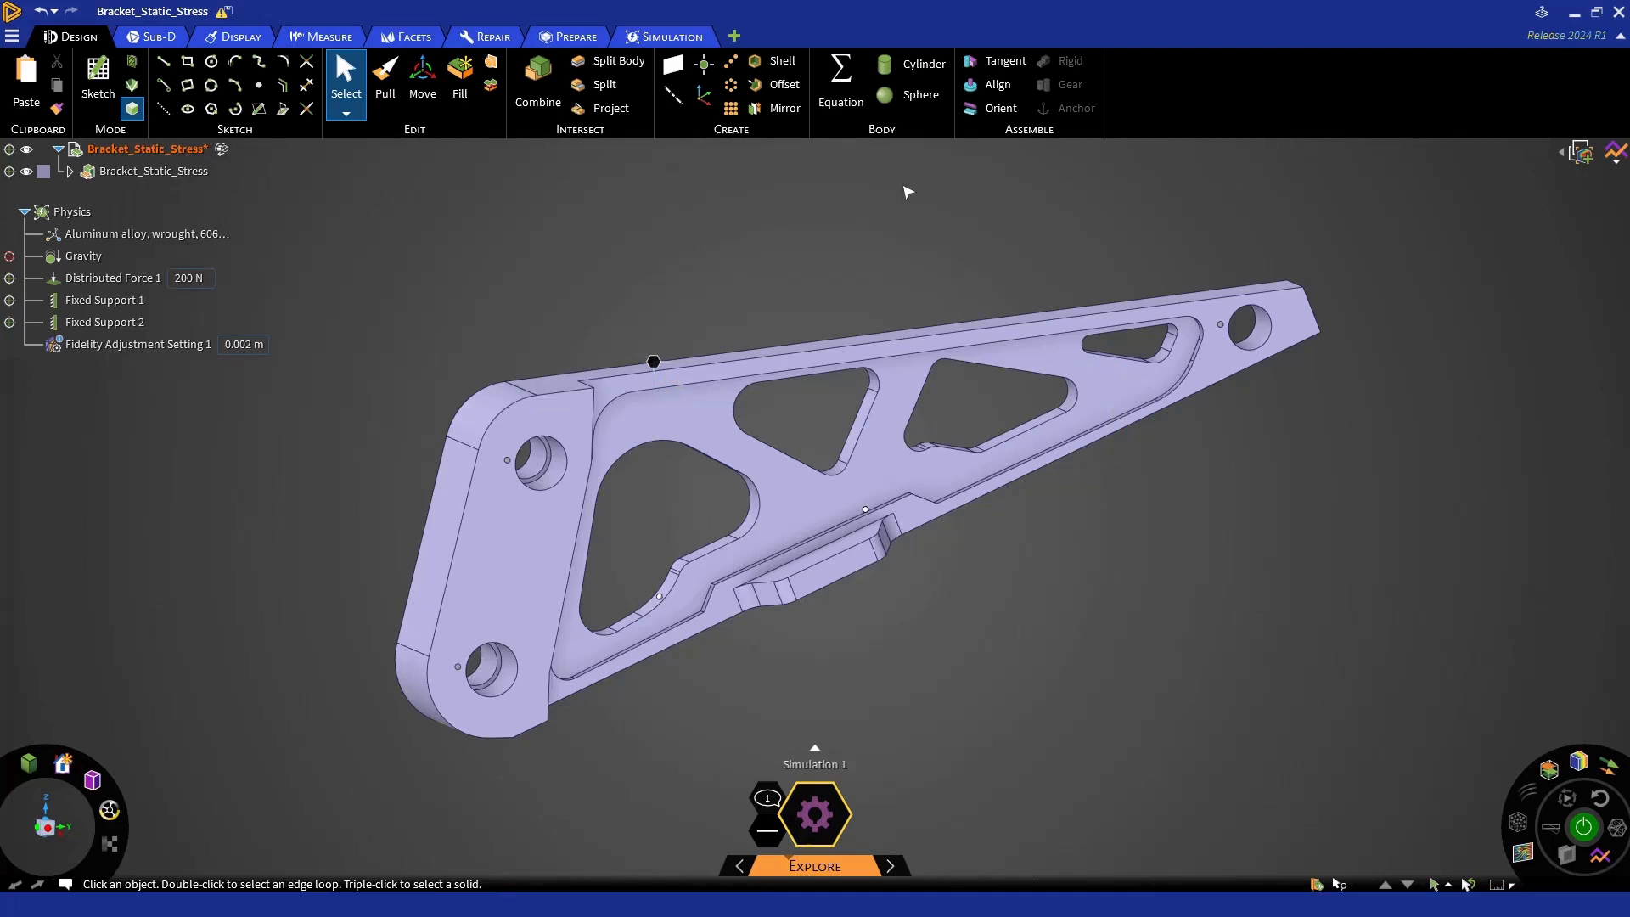
- Examine the radial physics shortcuts on the bracket's floating hexagon, with the Design tools and the Simulation tools active
right_click(658, 365)
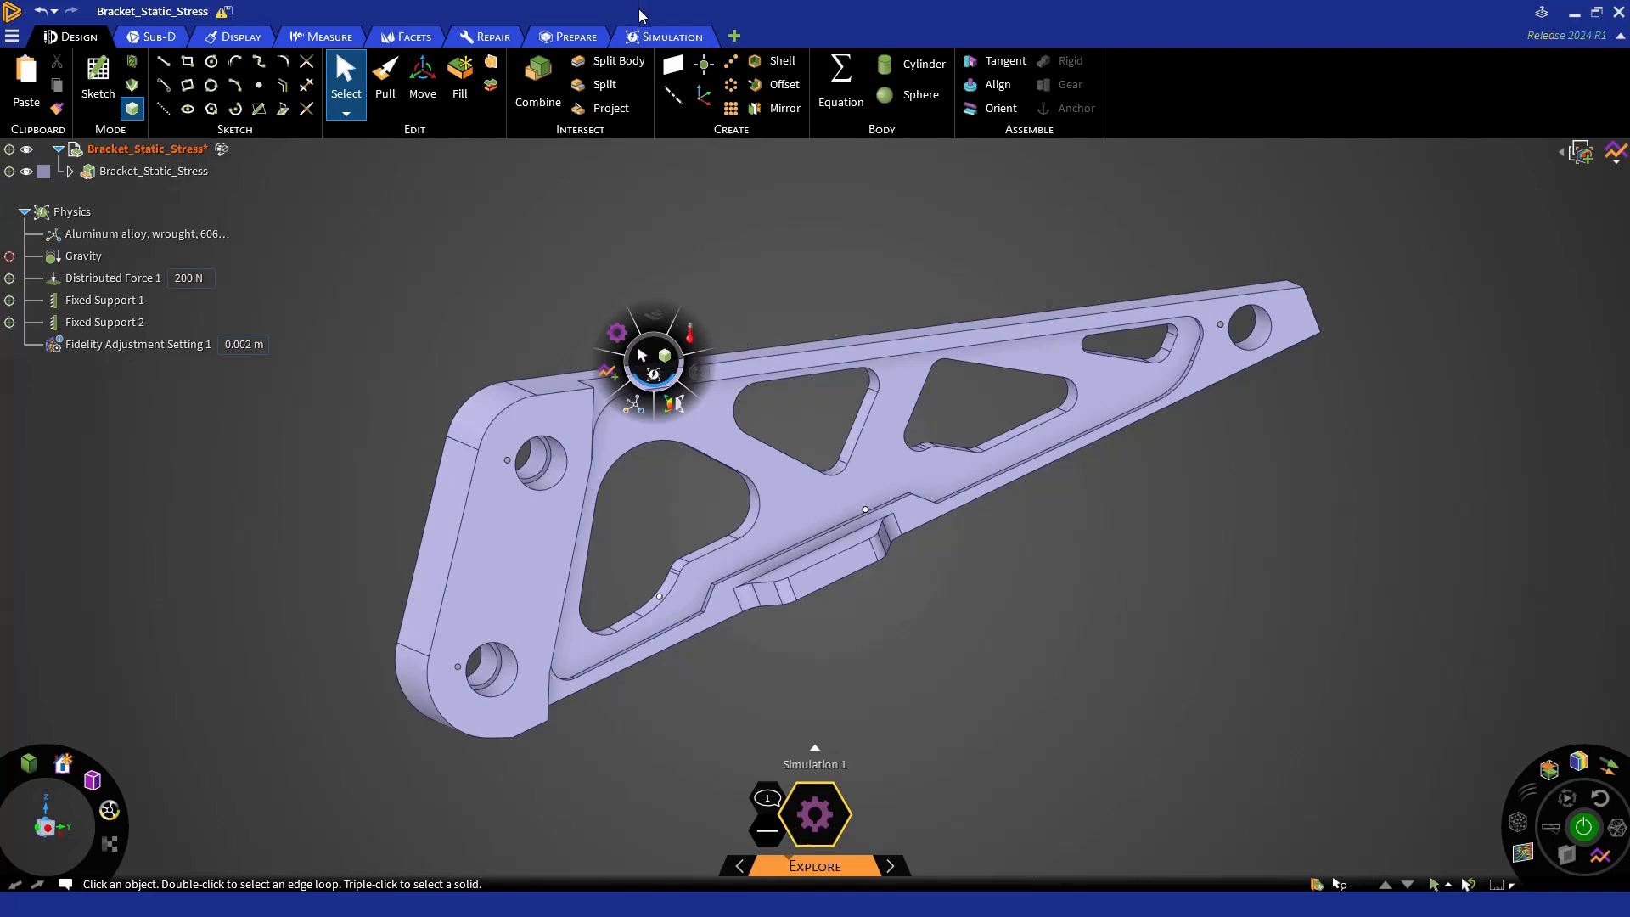
click(654, 361)
right_click(655, 364)
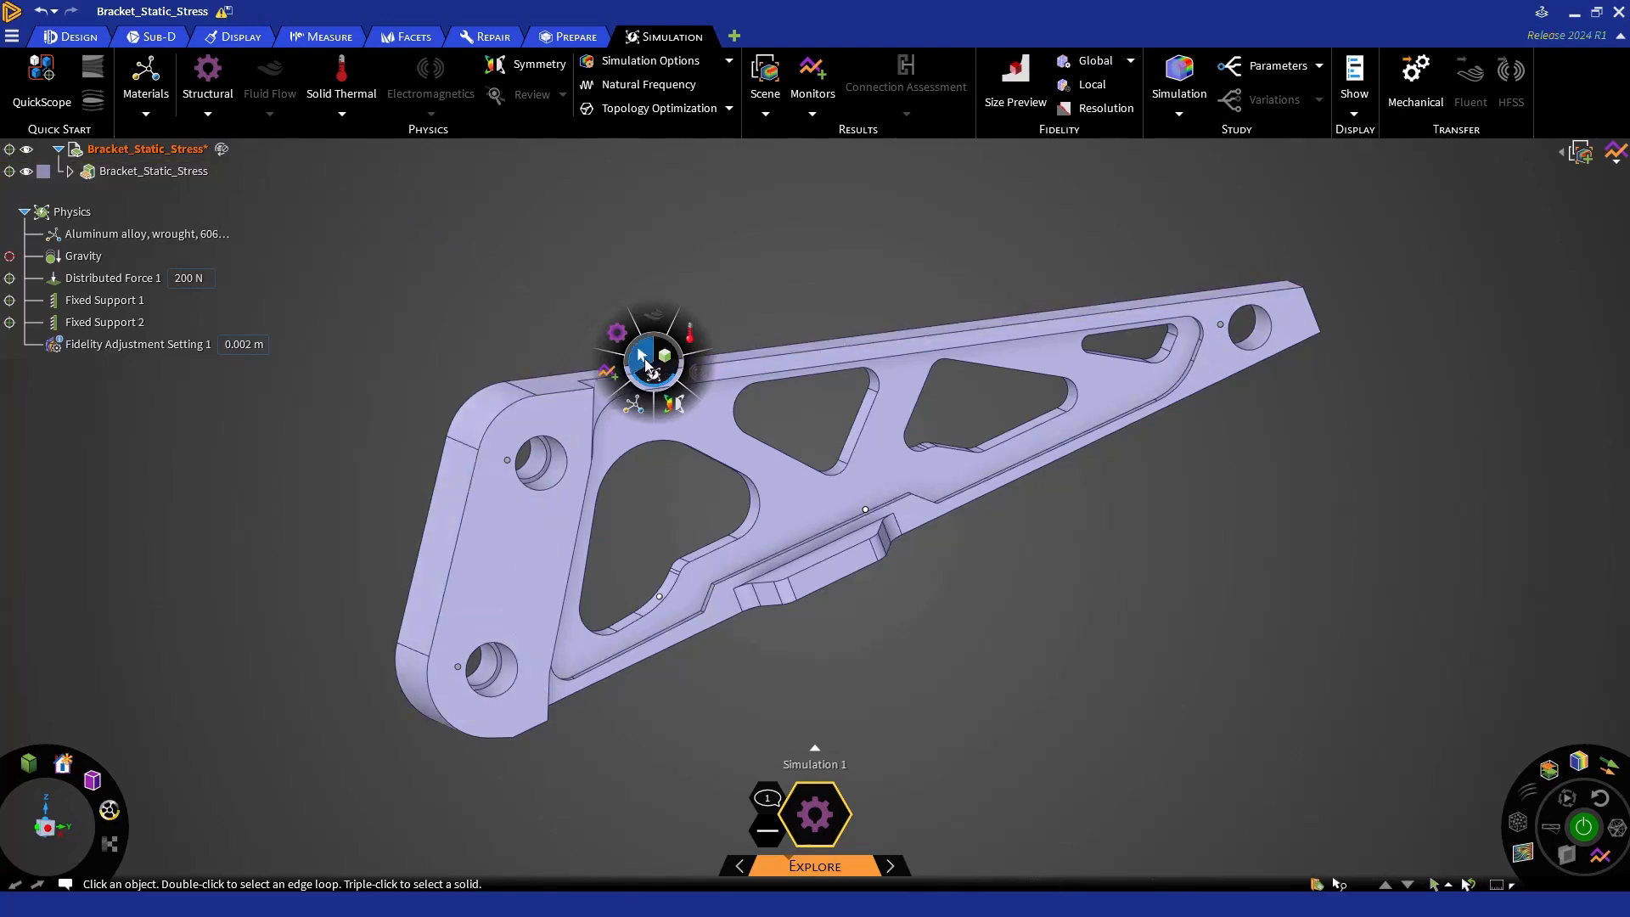
mouse_move(645, 361)
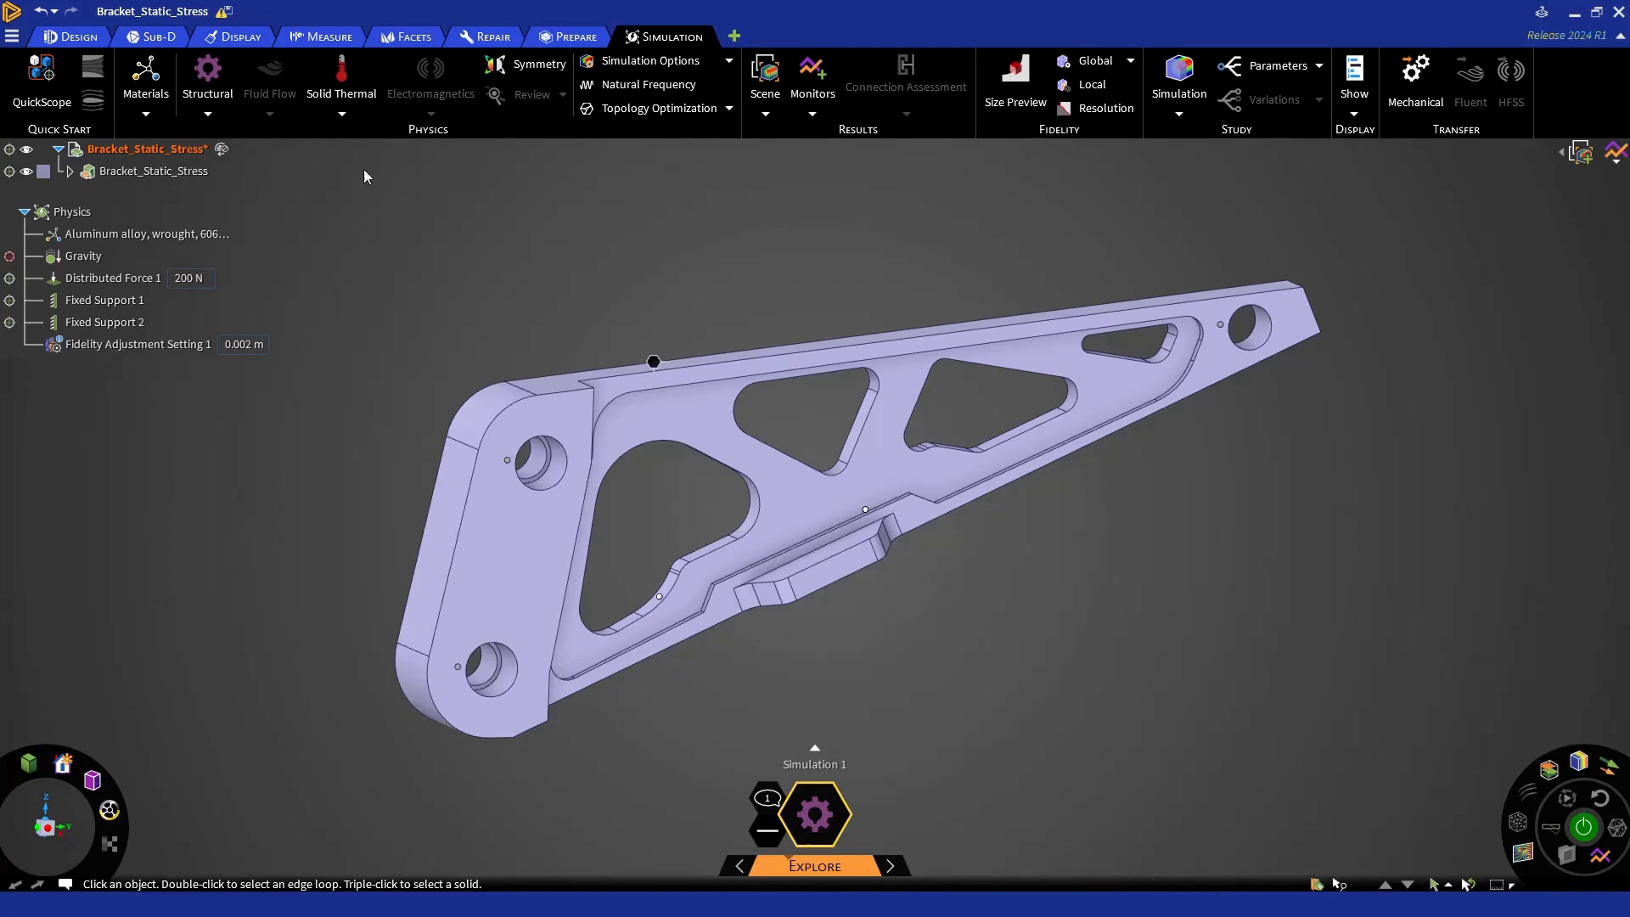
- Show the overlay help for Pull and play its Selecting to Pull and Pulling to Revolve demonstrations
click(103, 38)
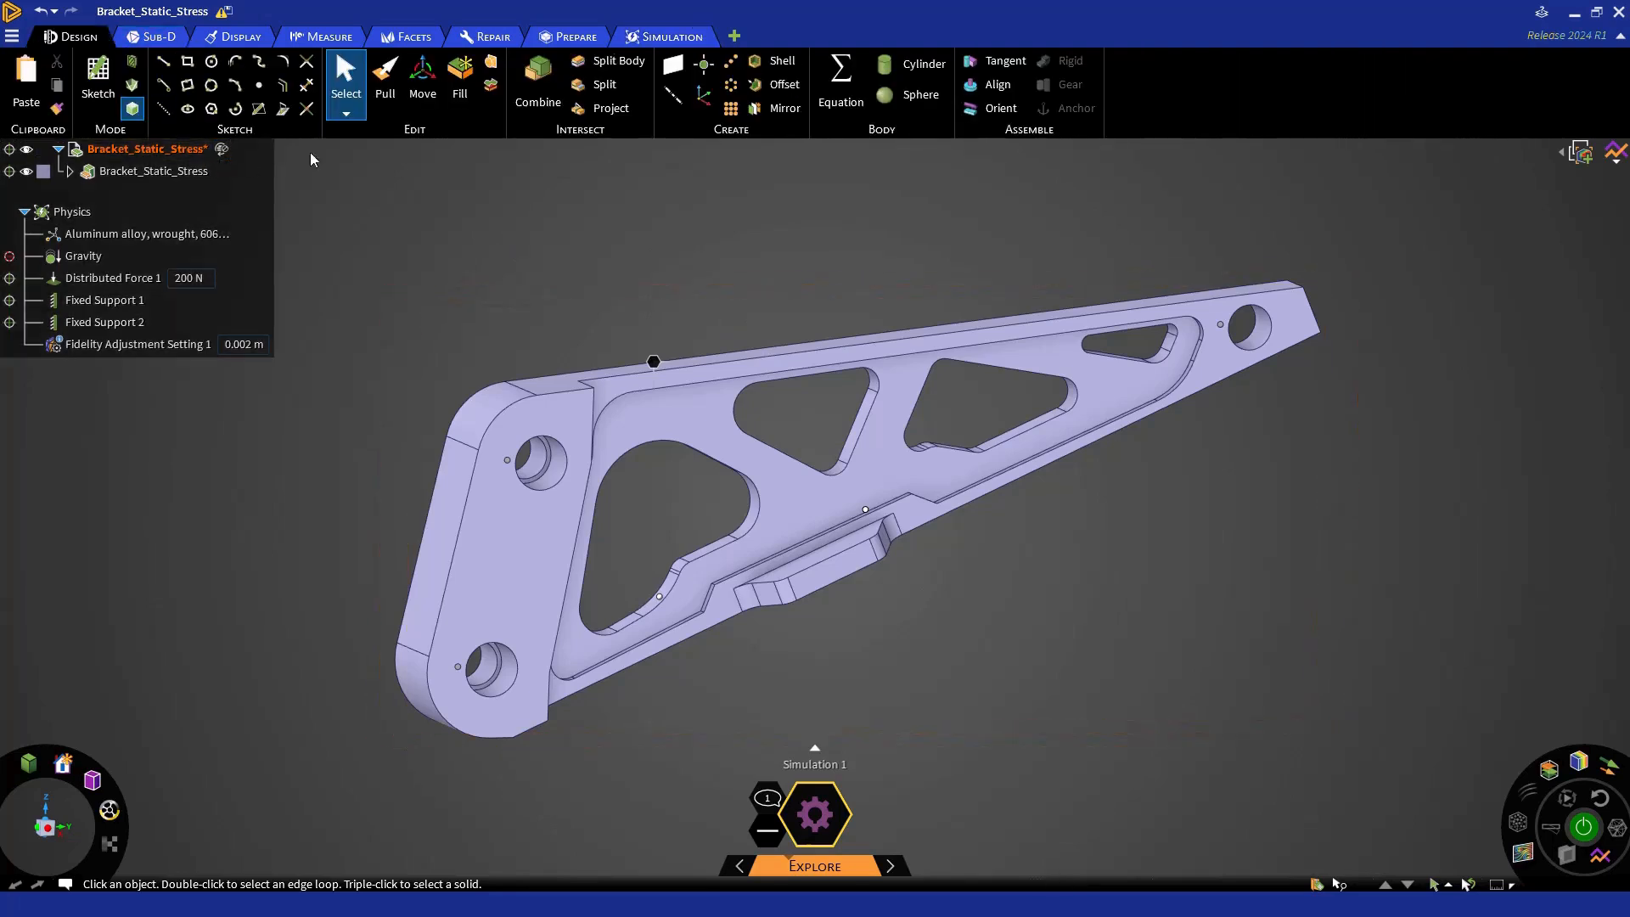
click(386, 85)
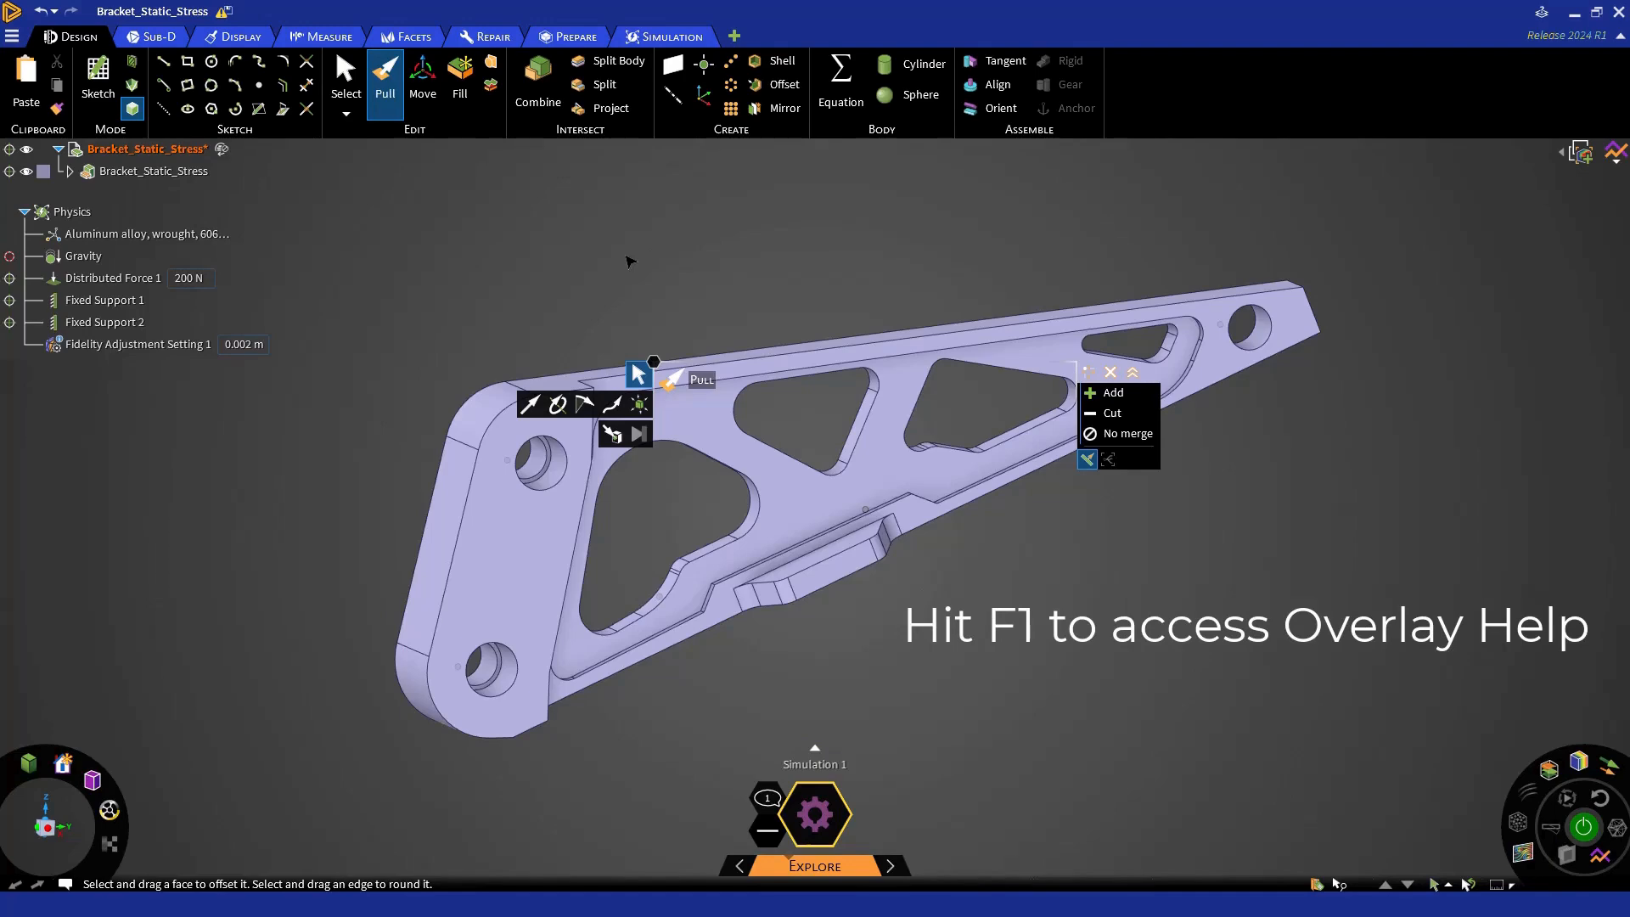
key(F1)
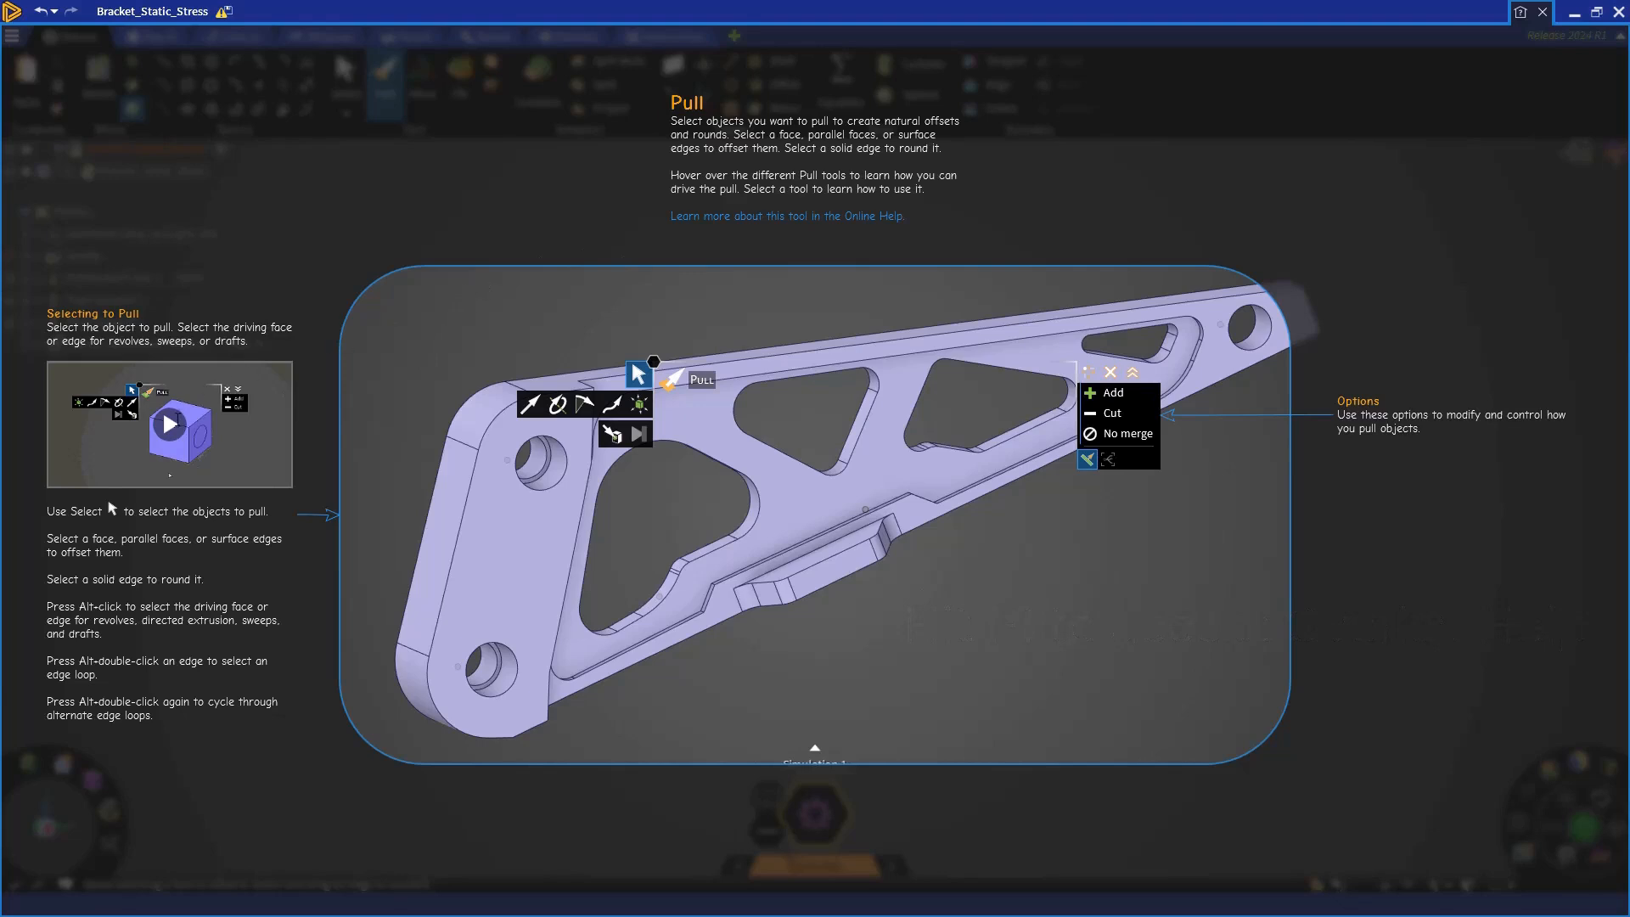
click(170, 423)
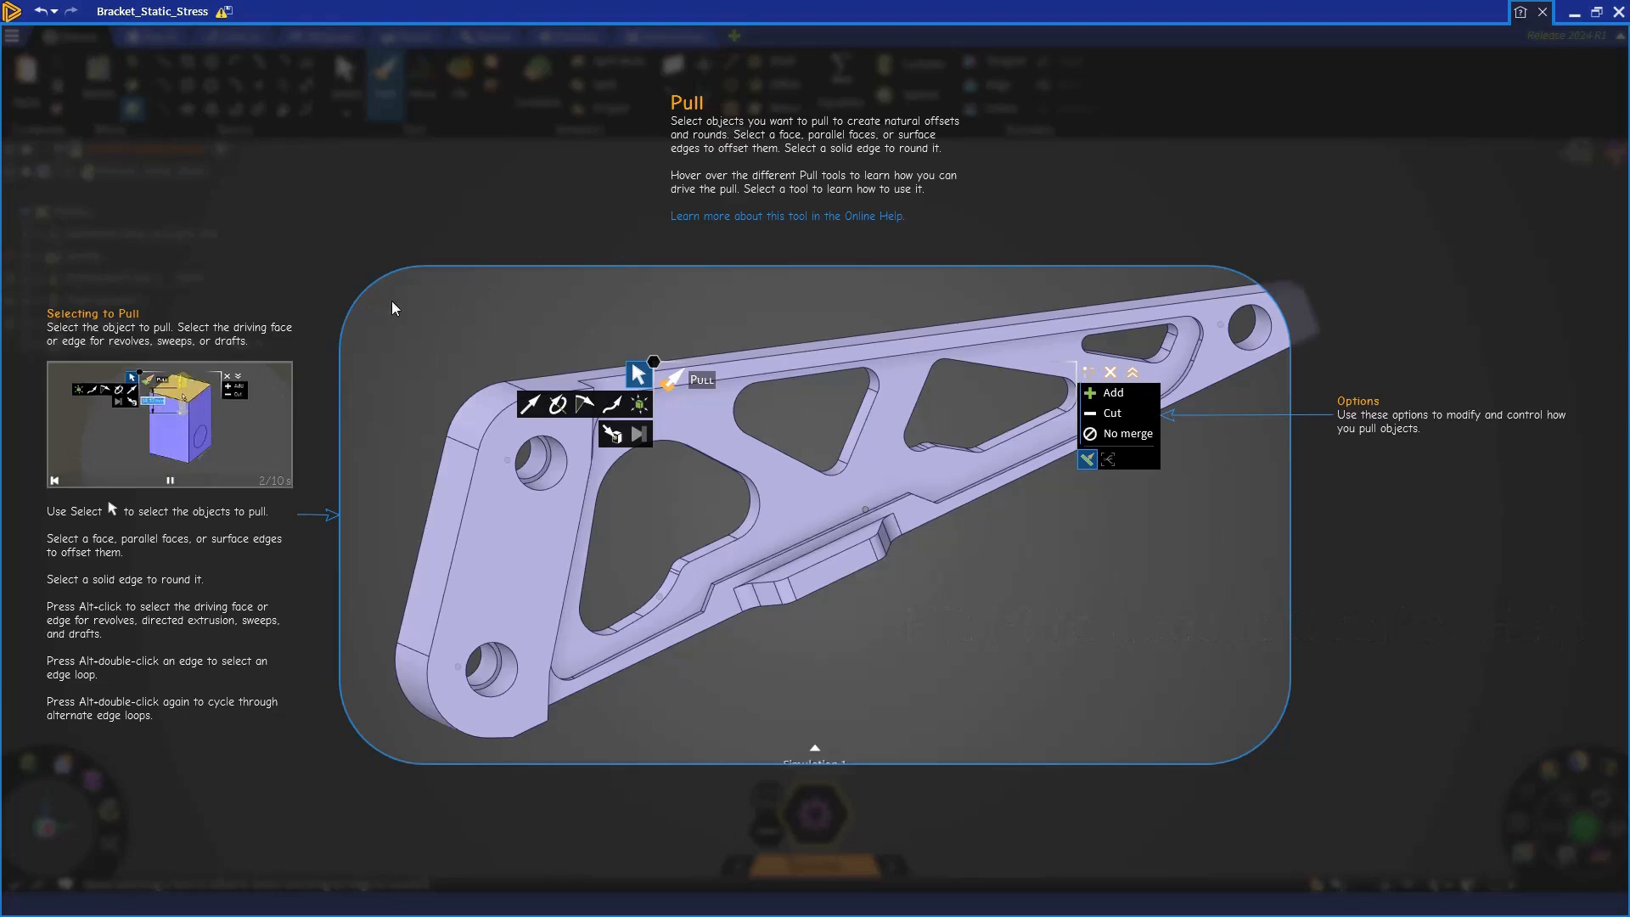
click(559, 406)
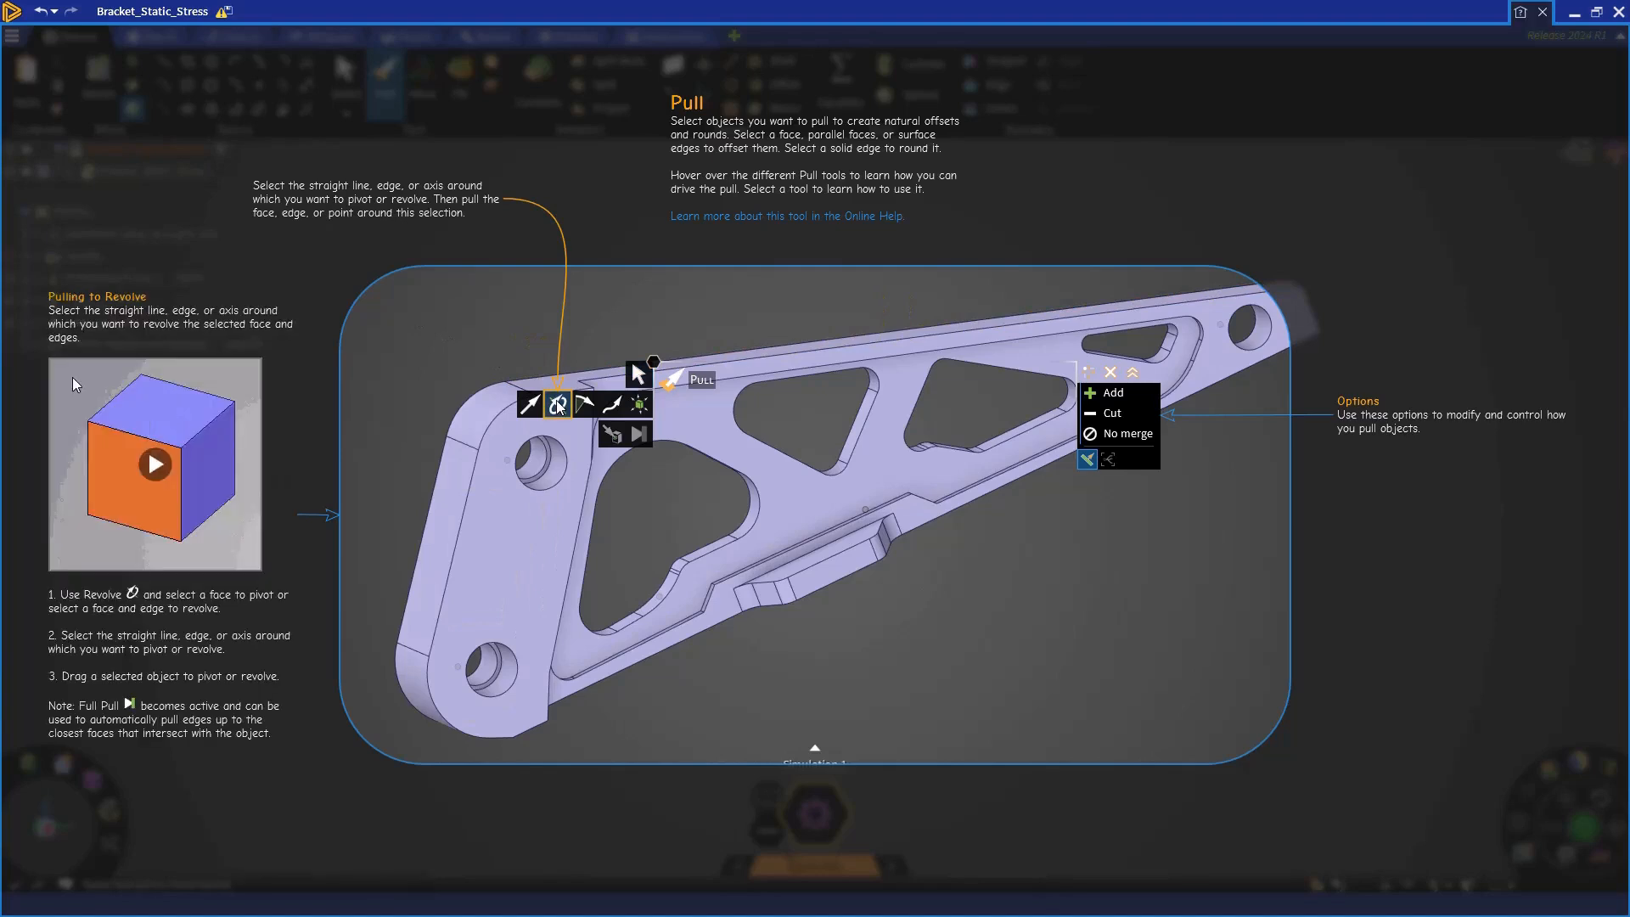
click(160, 465)
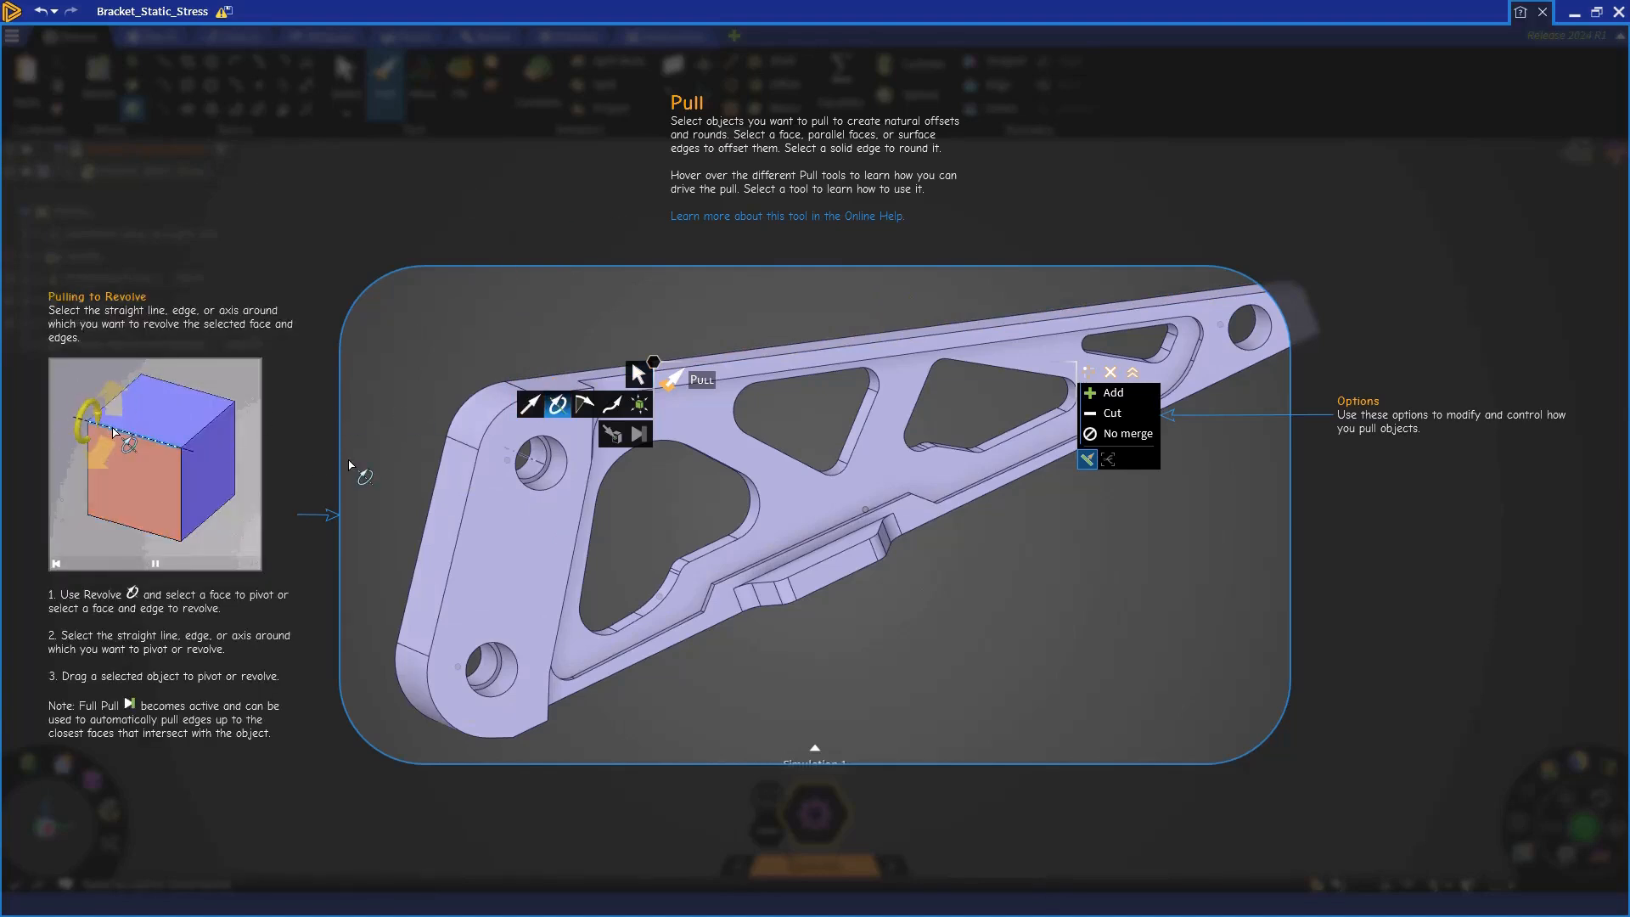